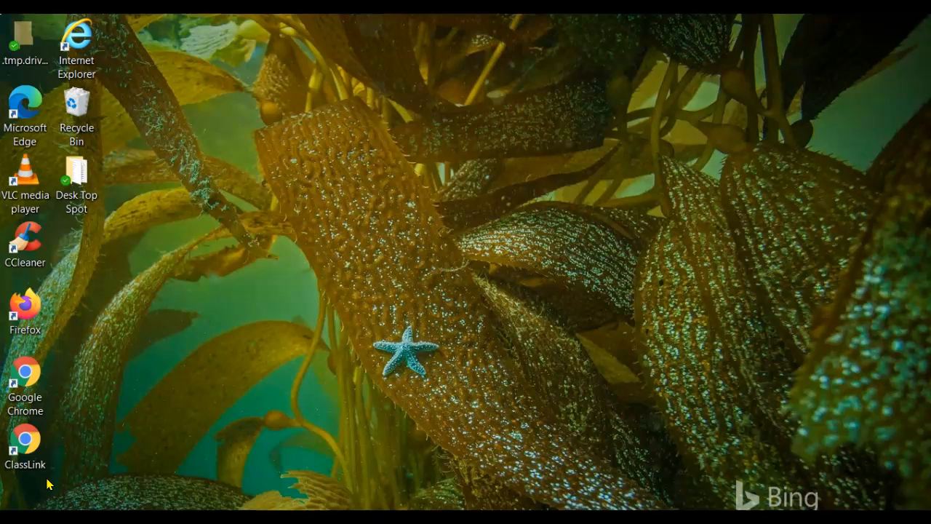
- Open Google Chrome and sign in to ClassLink through the employee links on the Okaloosa County School District homepage
left_click(188, 472)
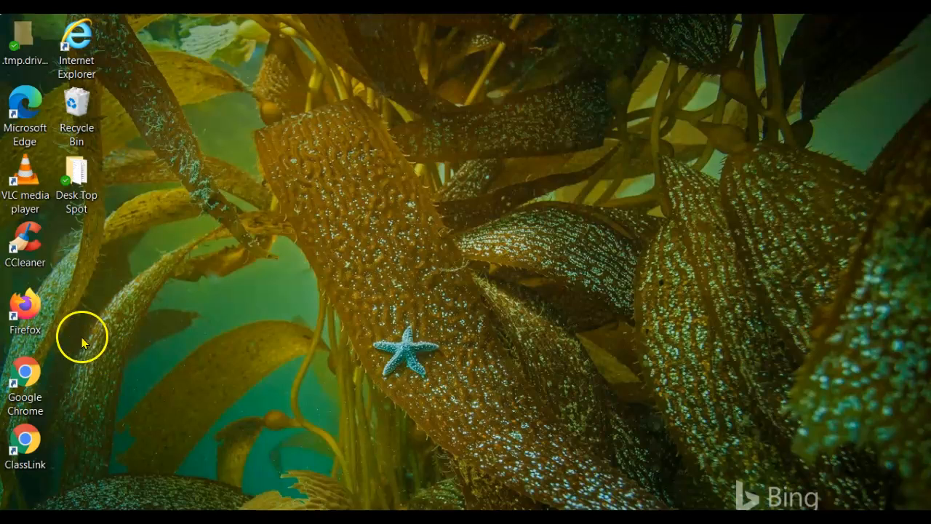
double_click(30, 371)
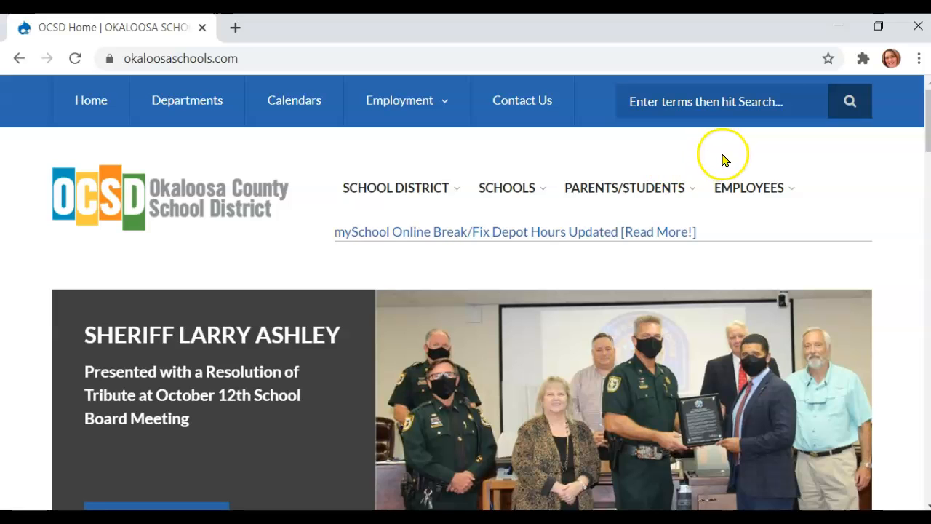
mouse_move(746, 188)
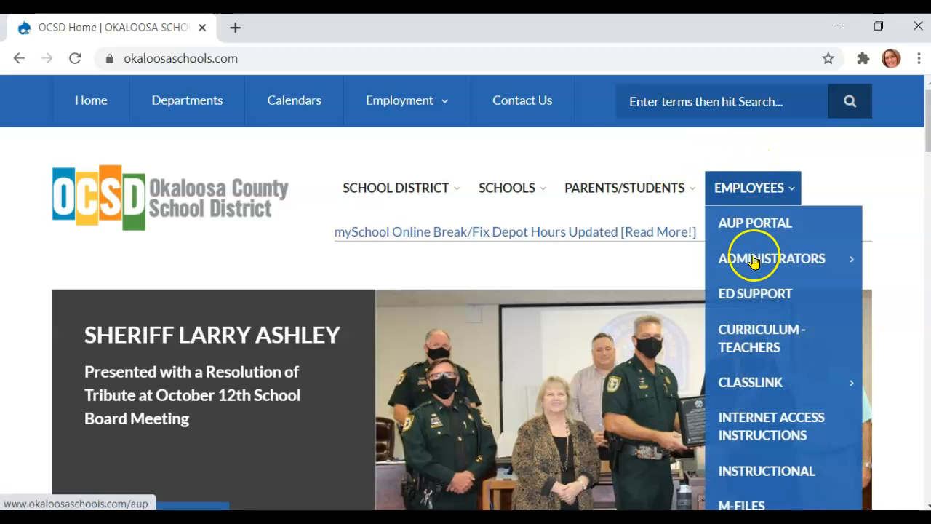
left_click(754, 384)
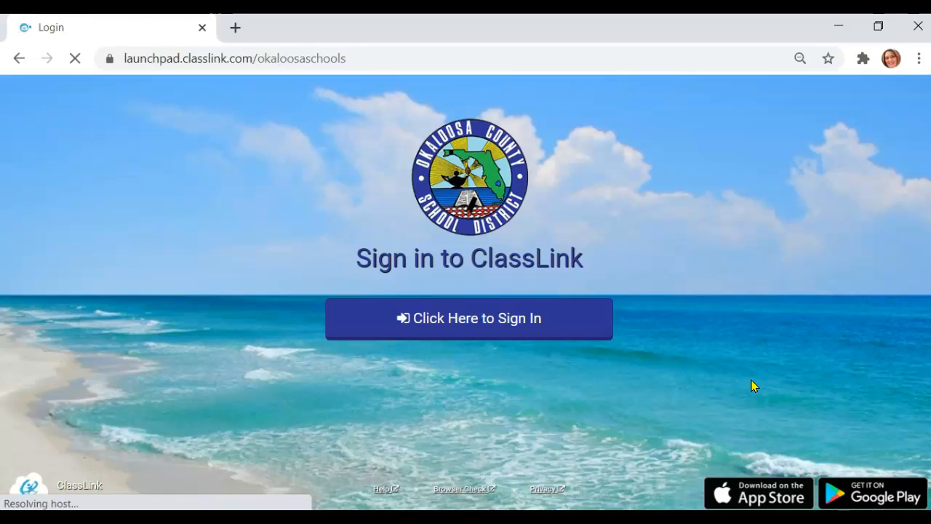
left_click(462, 318)
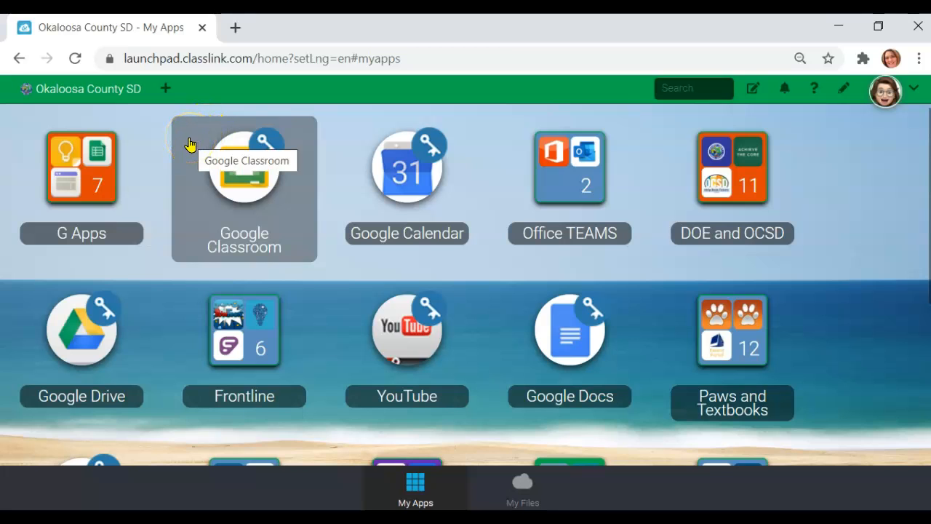
- Minimize the browser and open ClassLink from its desktop shortcut
left_click(844, 29)
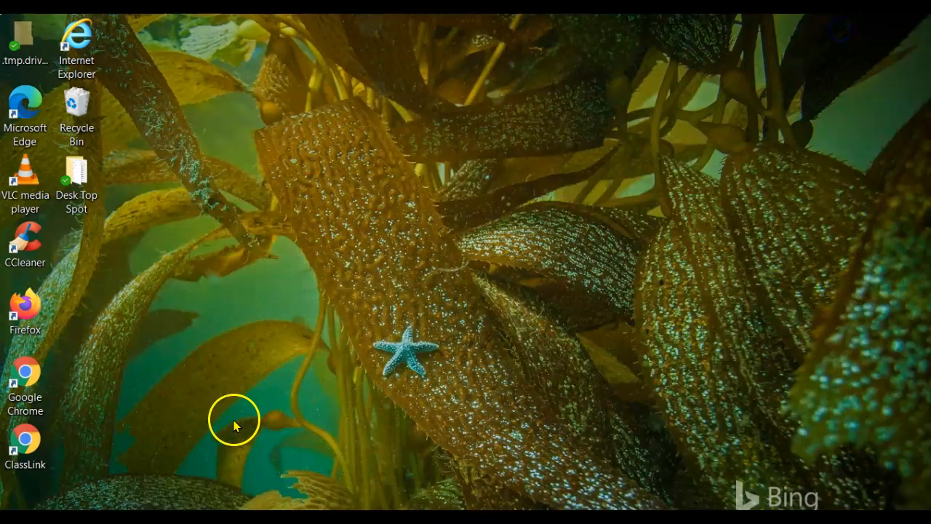
double_click(24, 442)
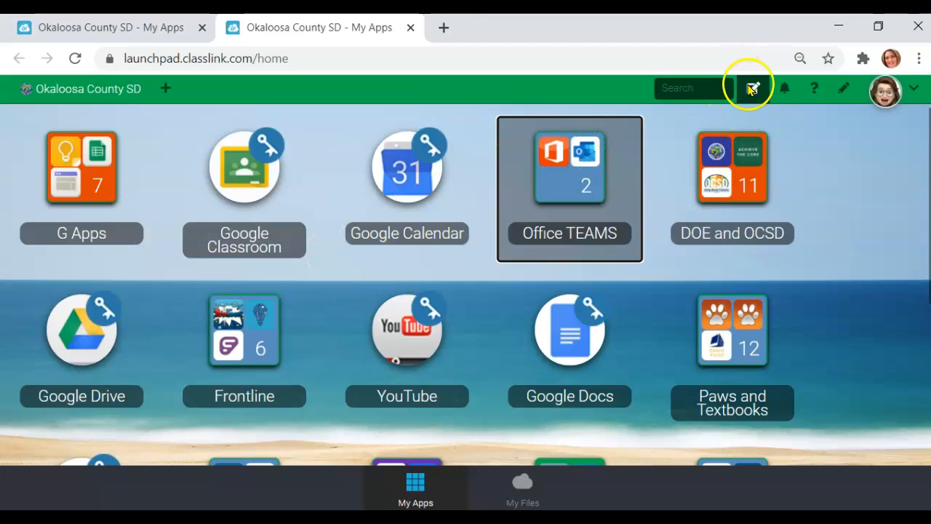
- In edit mode, move the Google Classroom, Google Calendar and Google Drive apps into the G Apps folder
left_click(753, 88)
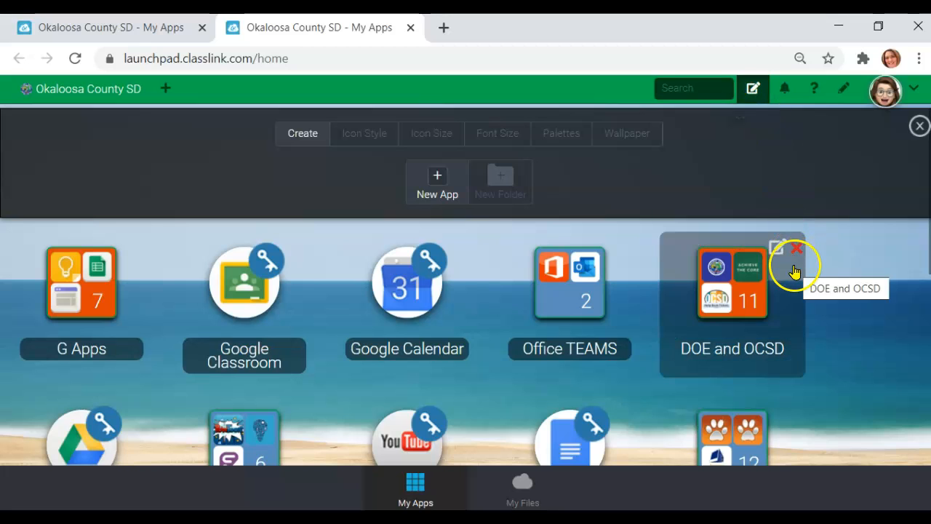
left_click_drag(246, 296, 60, 278)
left_click_drag(183, 287, 55, 282)
left_click_drag(524, 283, 58, 279)
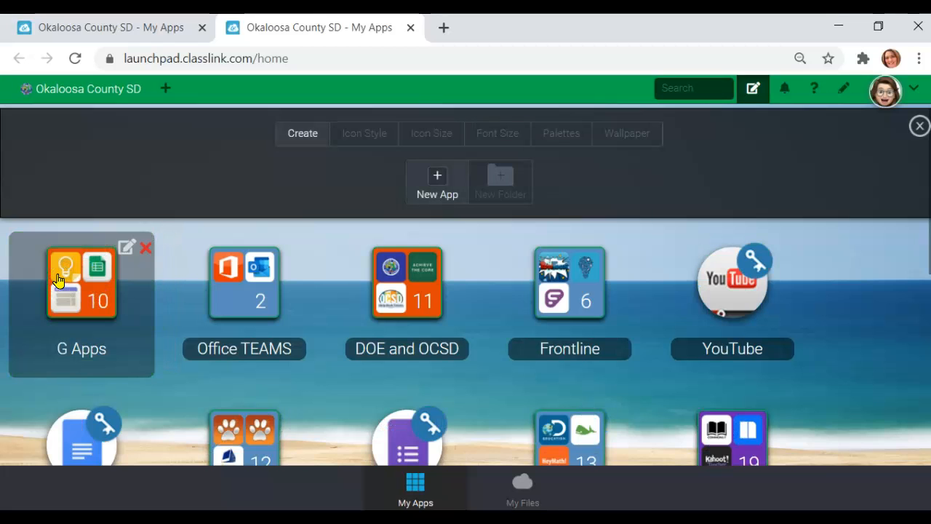
- Rename the G Apps folder as Google and save the new name
left_click(88, 349)
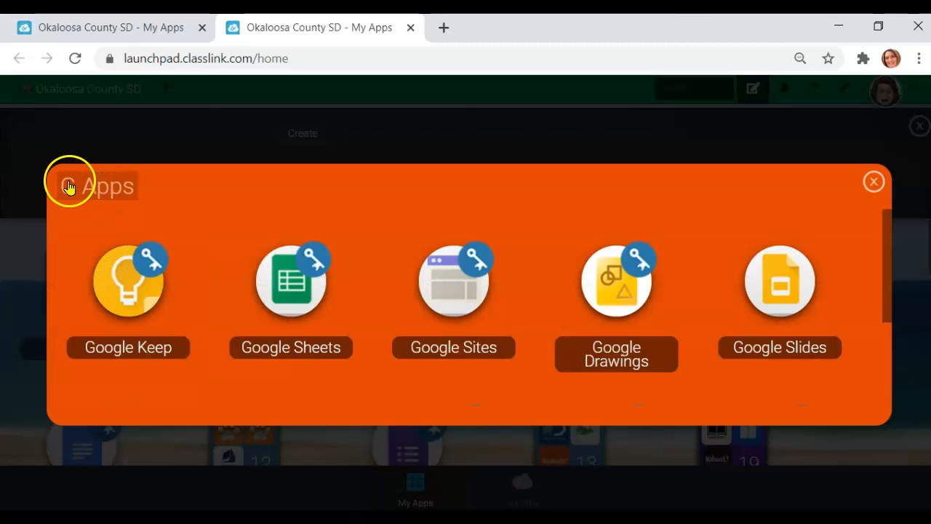
left_click(114, 185)
left_click_drag(122, 190, 53, 198)
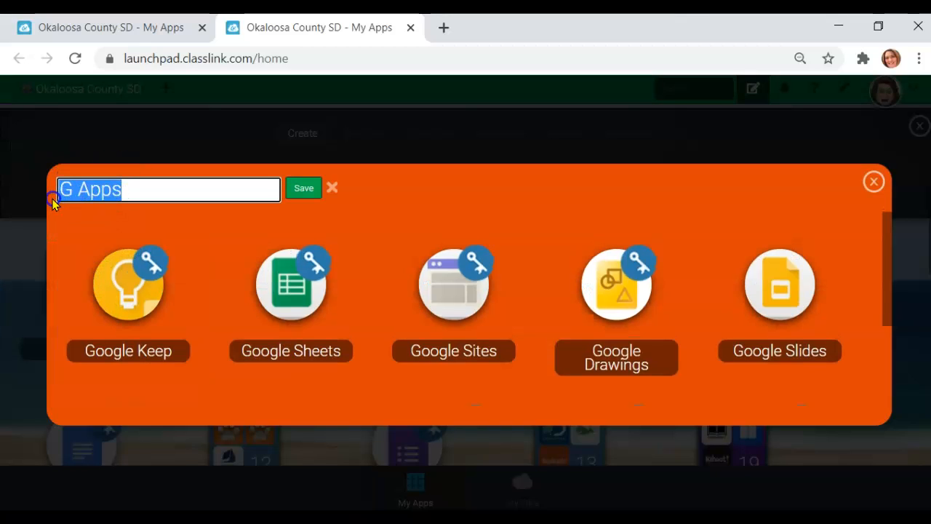
key("BackSpace")
type("Google")
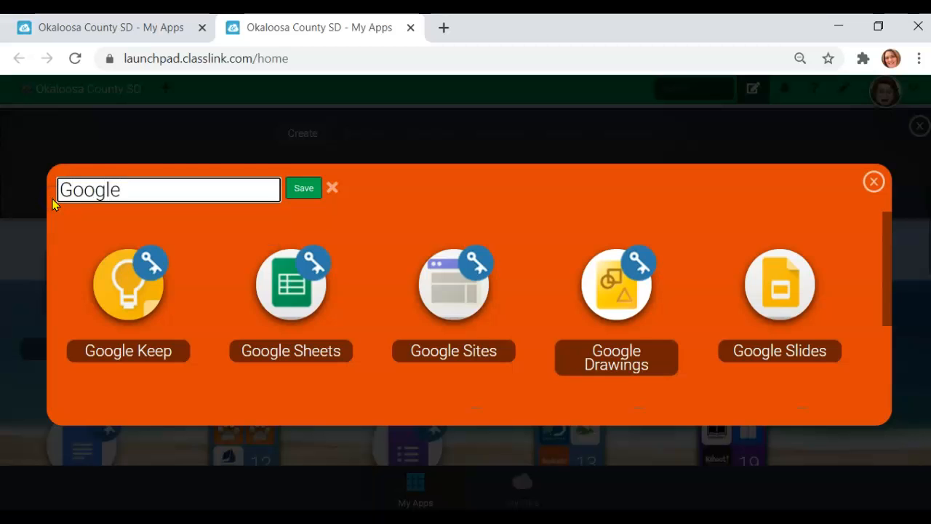
left_click(295, 194)
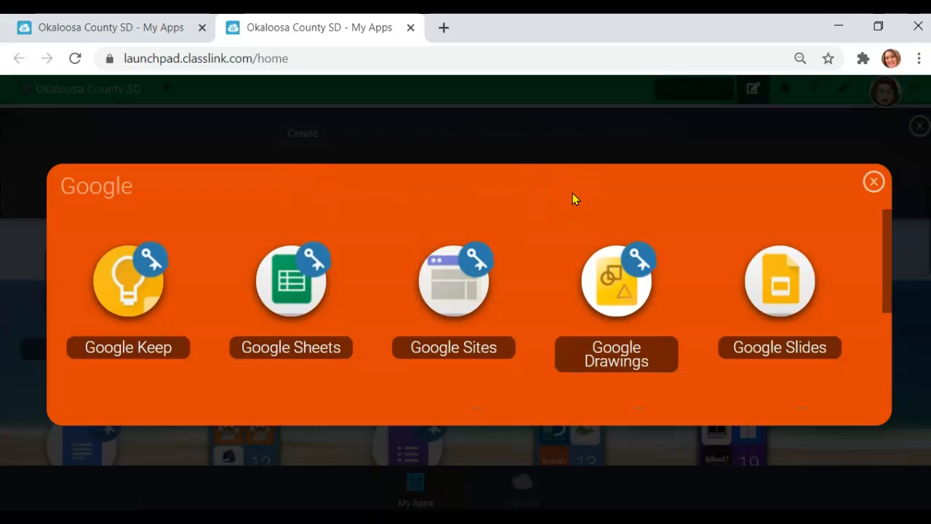
- Turn on Auto Launch for Google Sites in the Google folder, leave edit mode and close the duplicate ClassLink tab
mouse_move(467, 291)
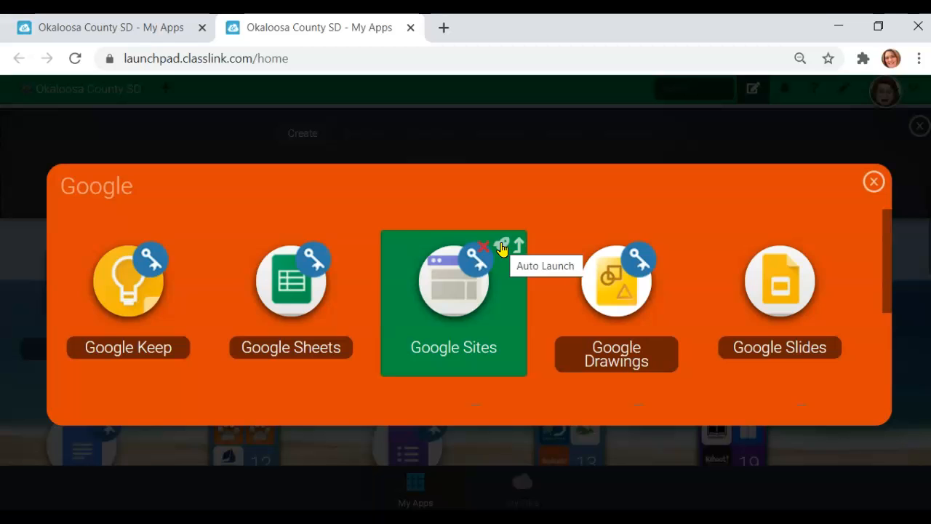
left_click(502, 247)
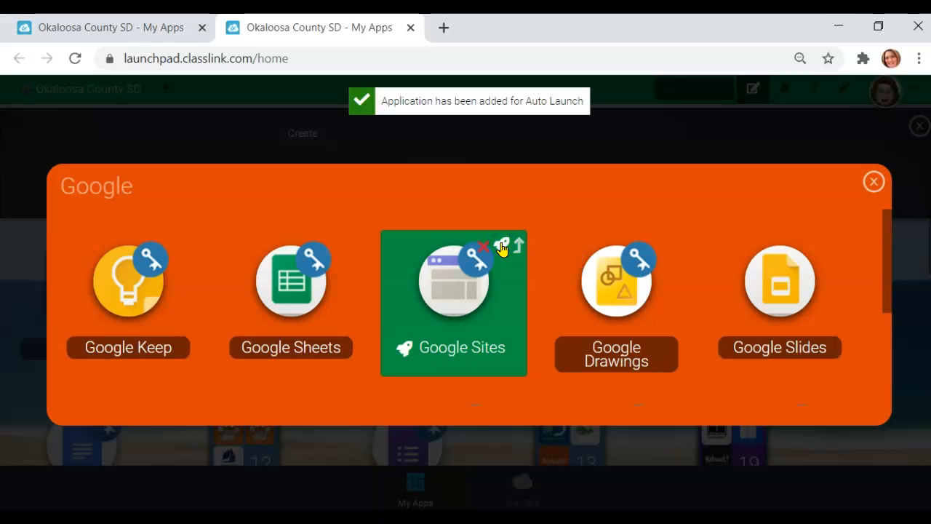
left_click(874, 179)
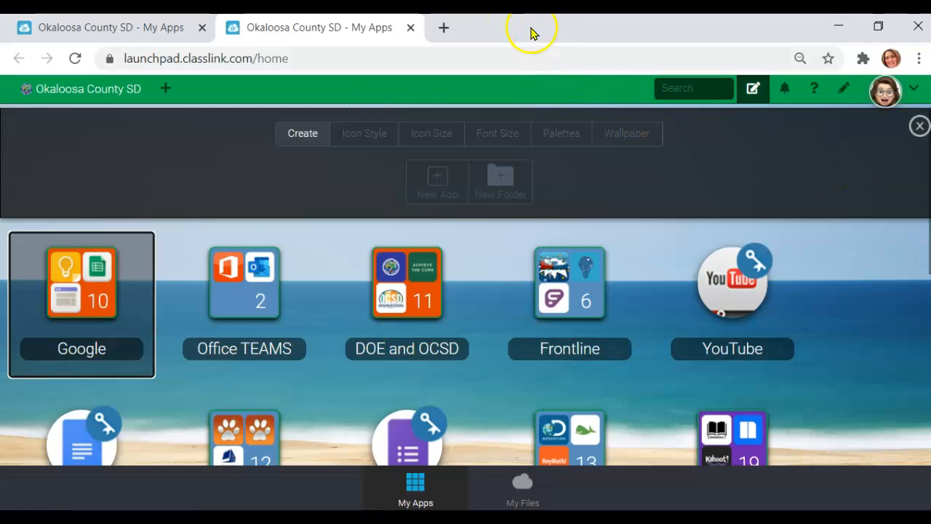
left_click(920, 125)
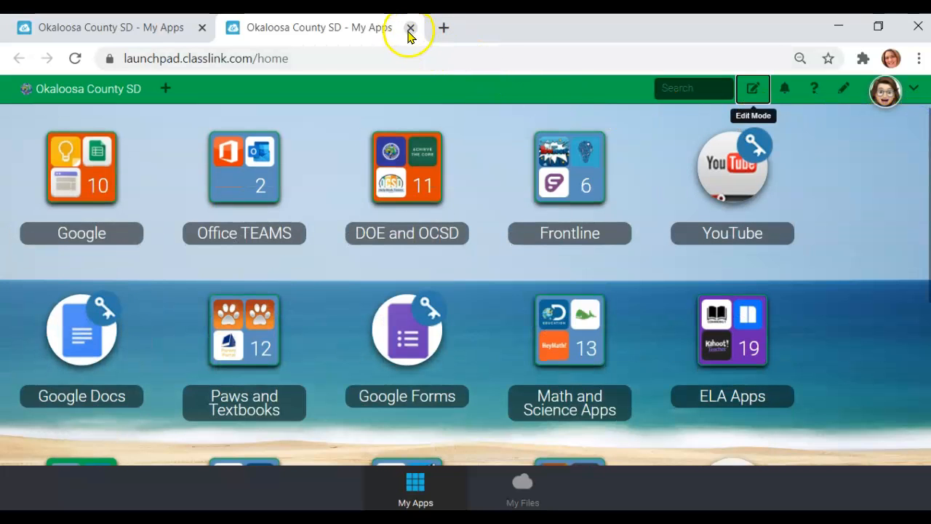
left_click(409, 28)
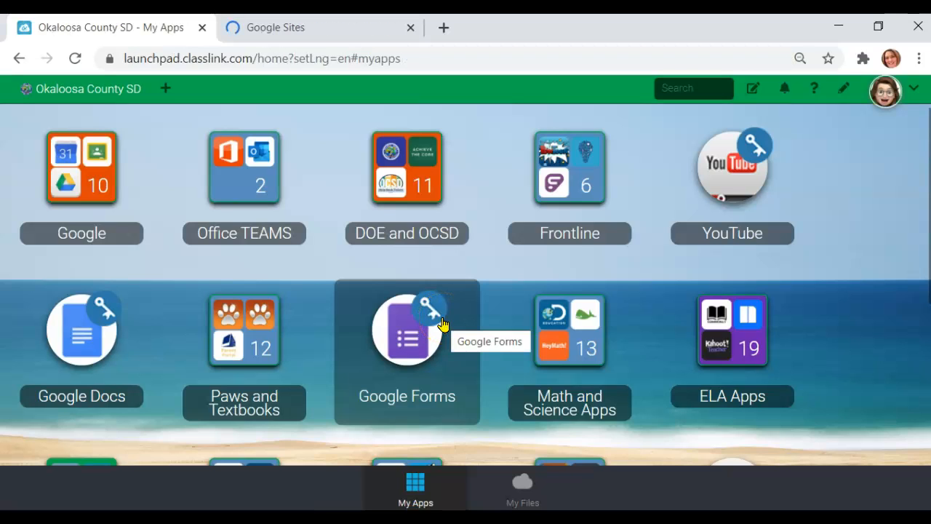
left_click(402, 331)
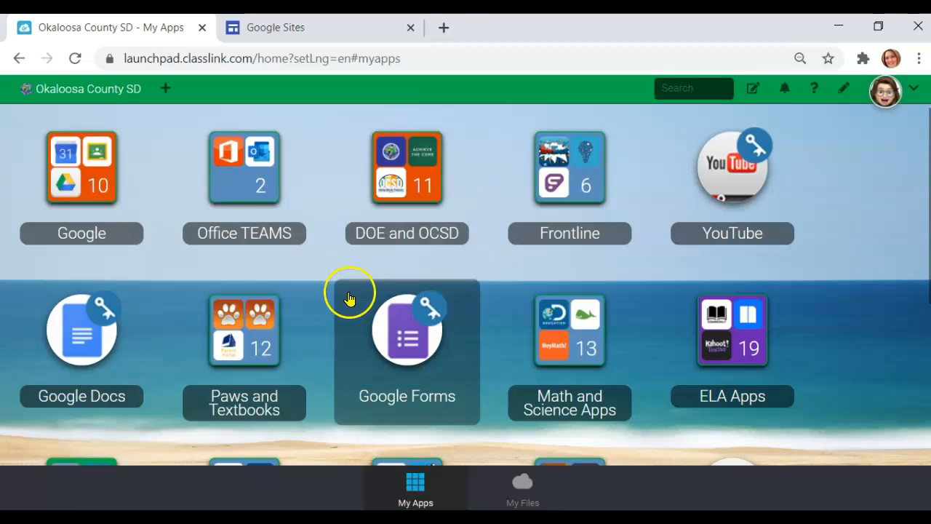
- Turn off Auto Launch for Google Sites in the Google folder and close the folder
left_click(77, 184)
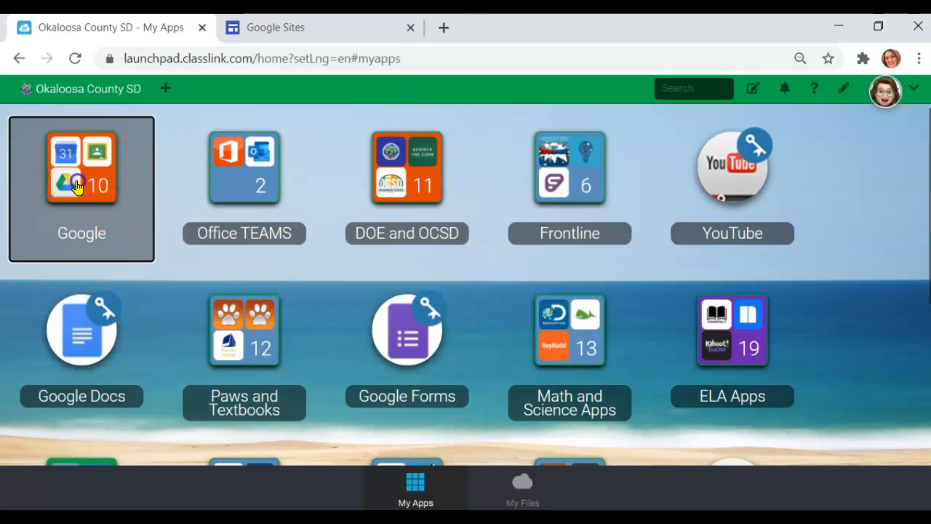
scroll(493, 209, "down", 2)
right_click(143, 313)
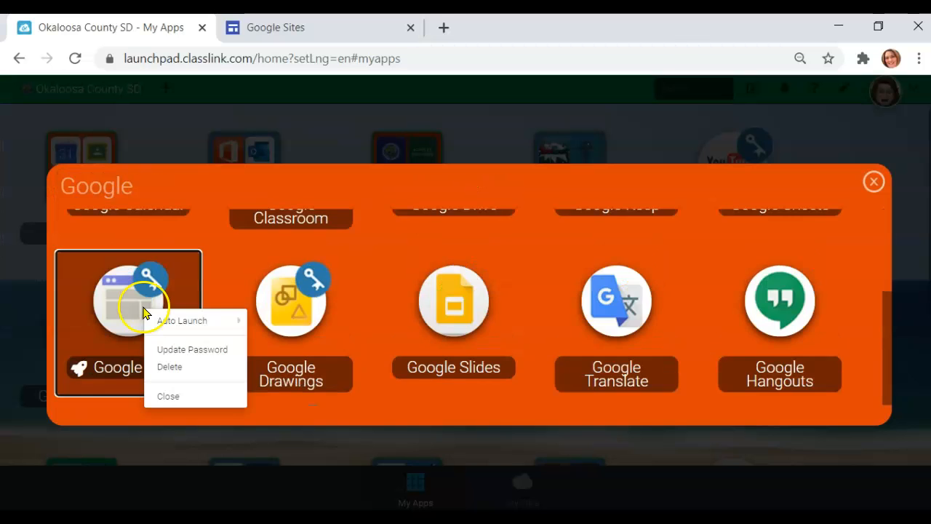
mouse_move(183, 322)
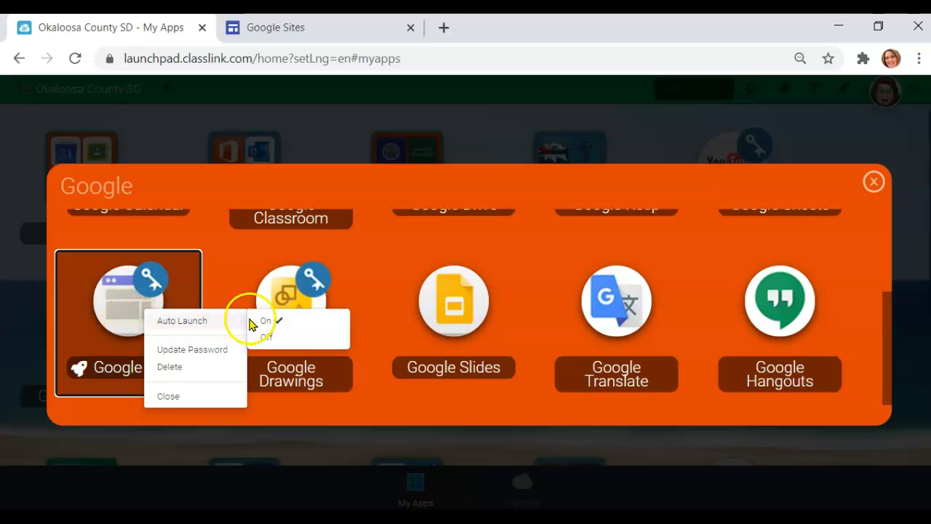
left_click(269, 337)
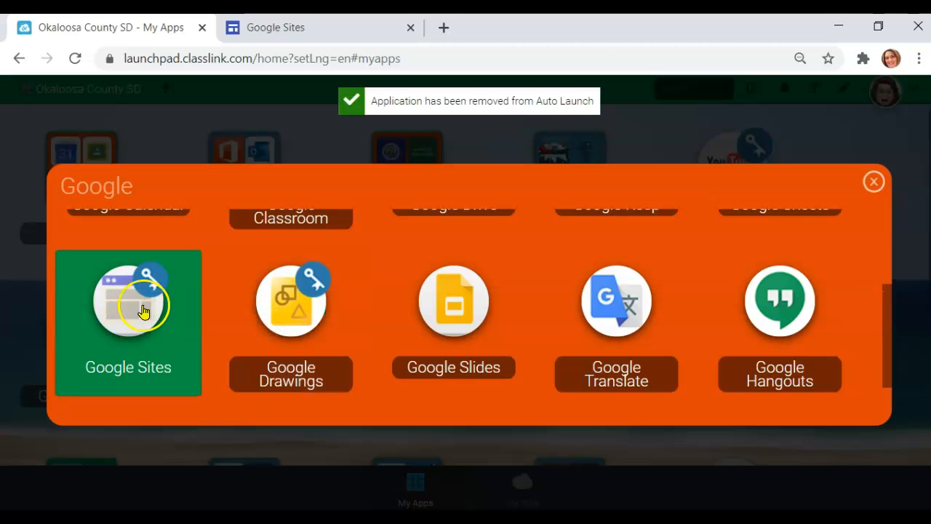
right_click(126, 305)
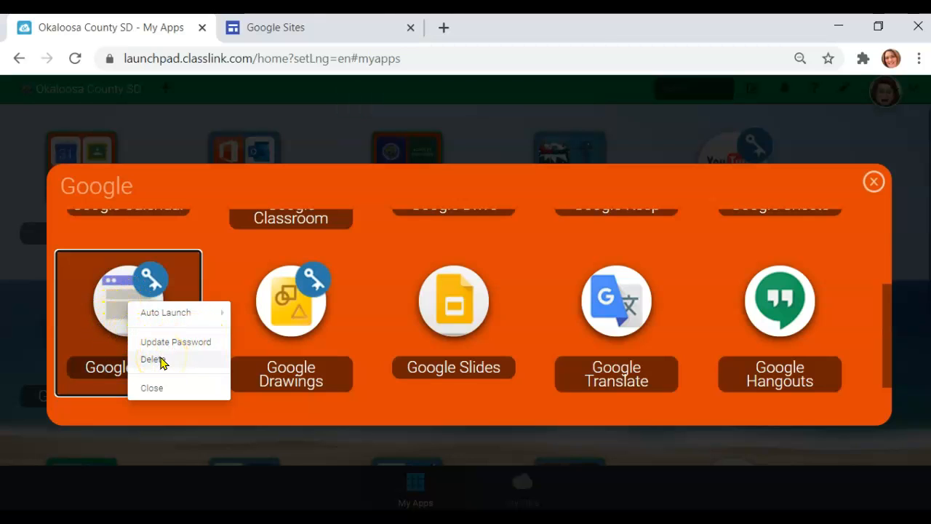
left_click(130, 392)
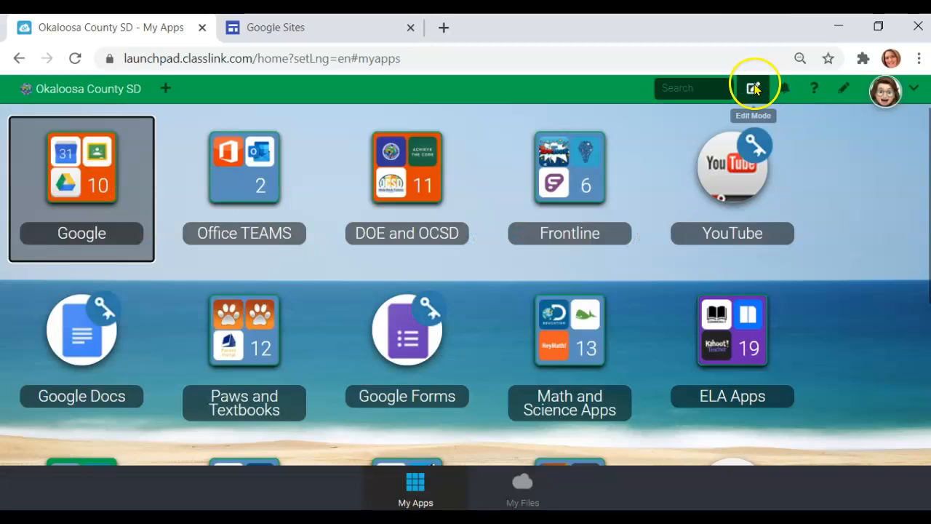
- In edit mode, examine the DOE and OCSD folder to compare which apps are locked and which can be deleted
left_click(754, 88)
mouse_move(588, 249)
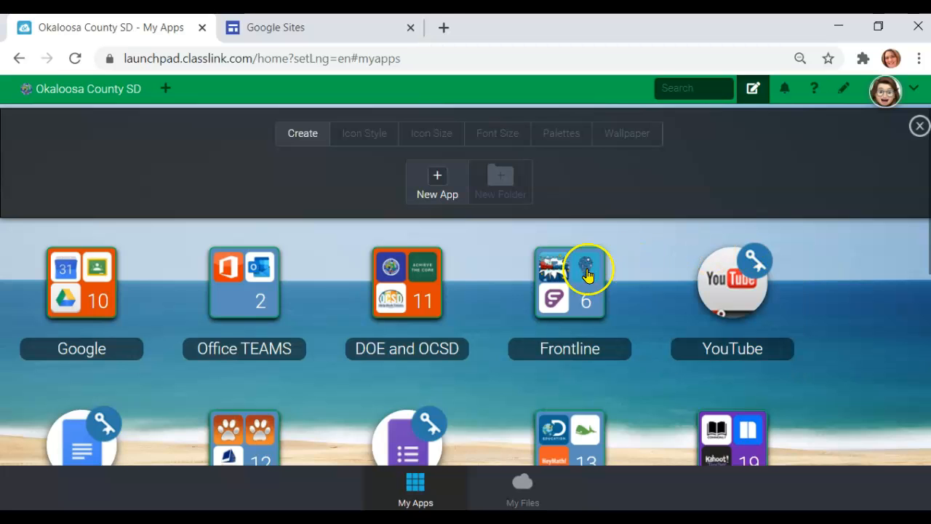
left_click(390, 289)
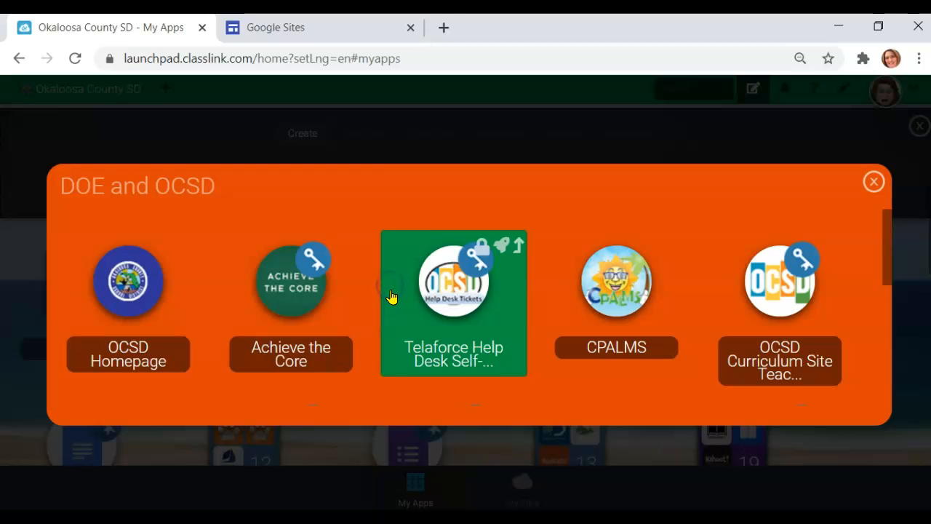
left_click(301, 282)
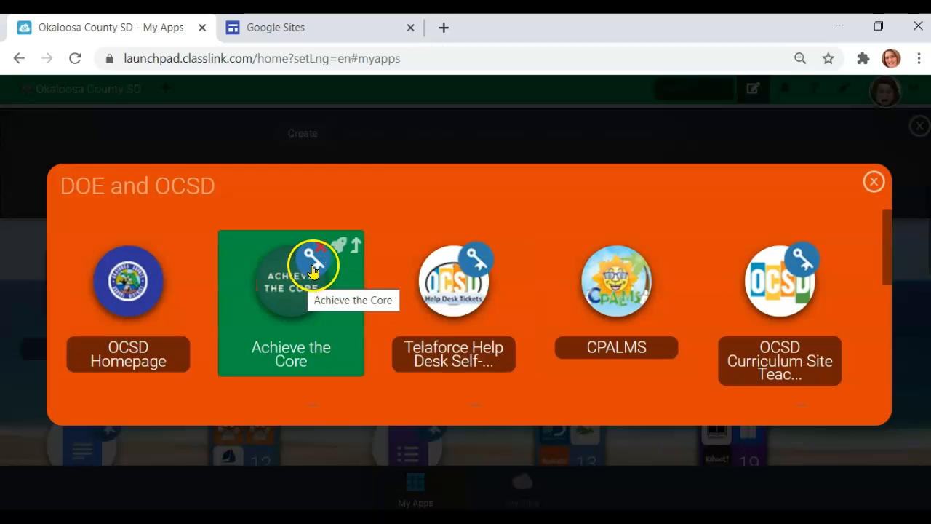
mouse_move(141, 284)
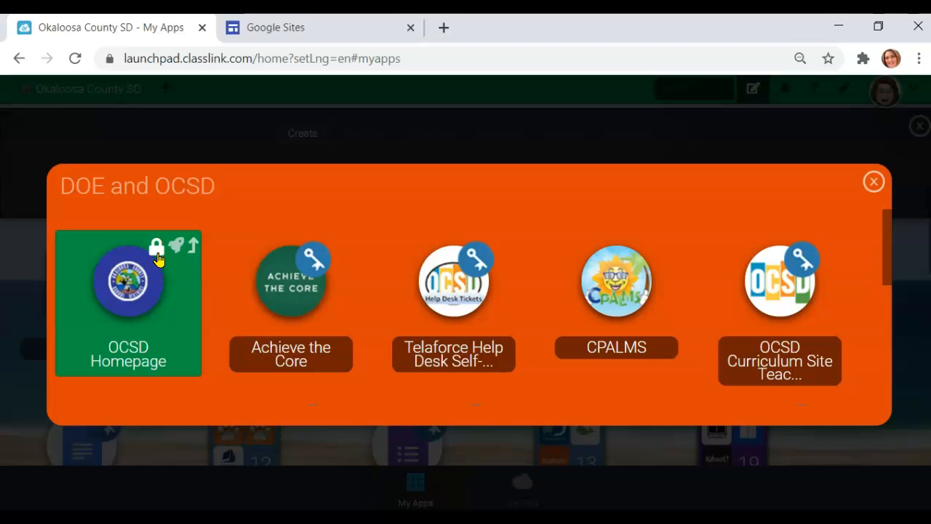
mouse_move(249, 266)
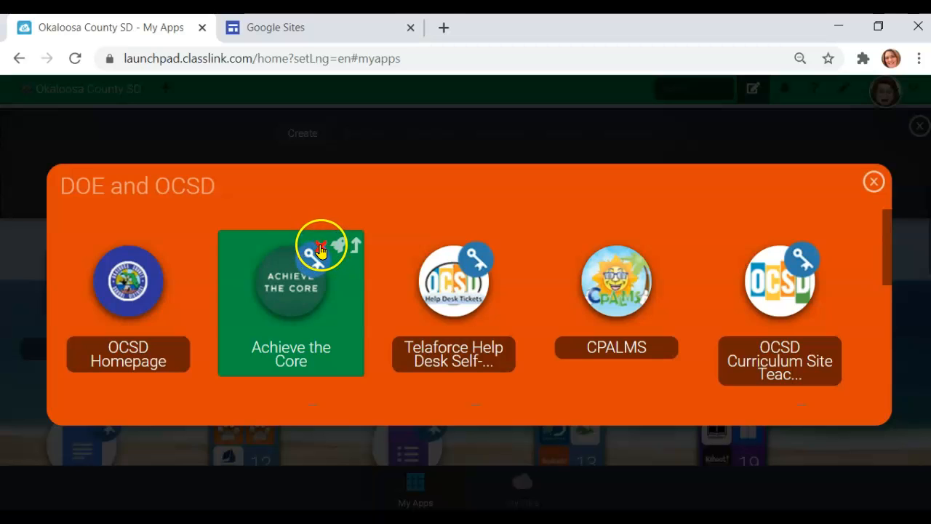
mouse_move(151, 256)
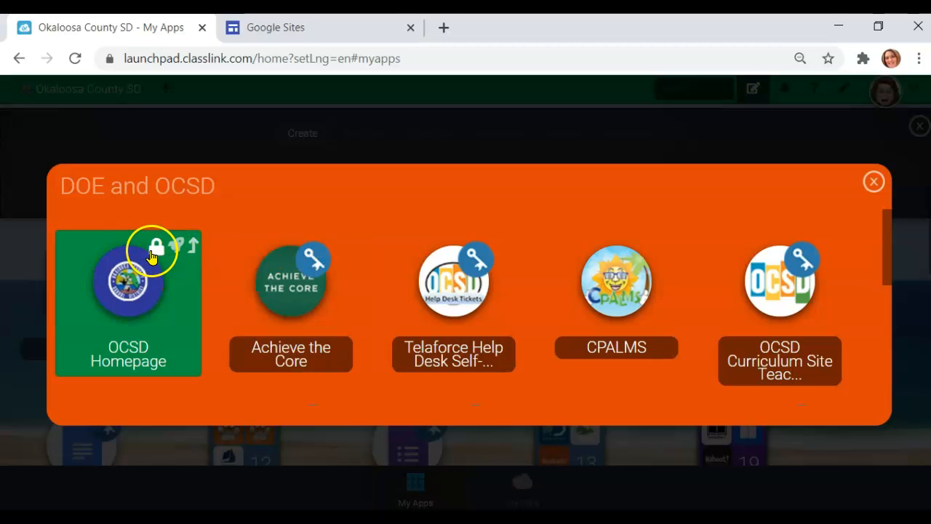
left_click(873, 181)
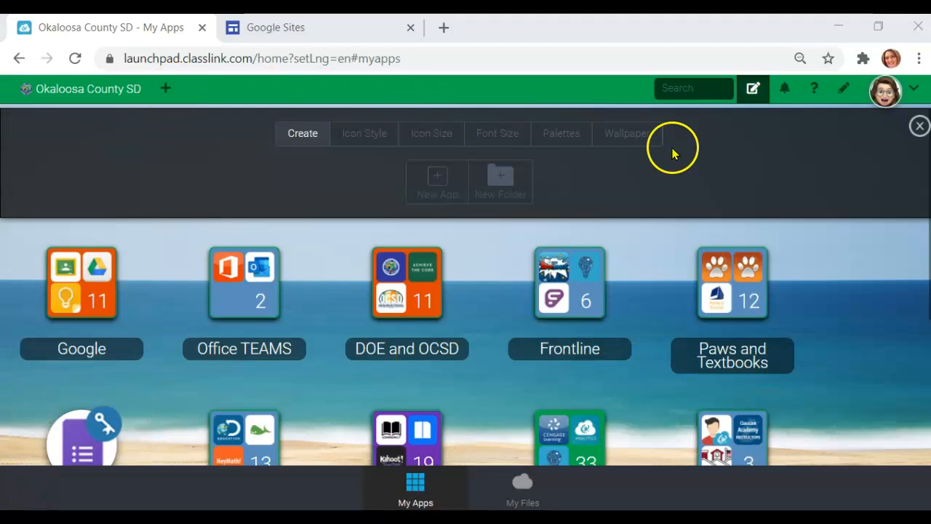
- Leave edit mode, find Google Calendar in the App Library and add its ADFS version to My Apps
left_click(756, 96)
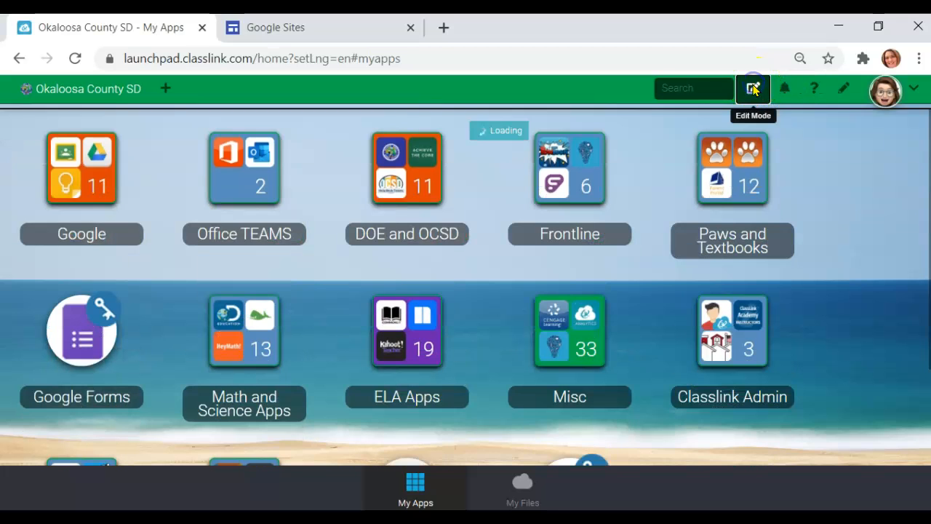
left_click(165, 91)
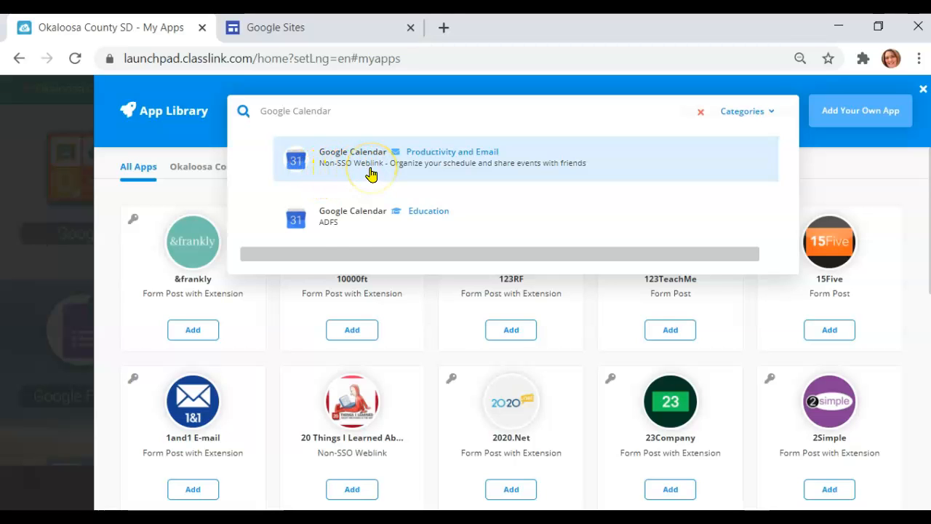
left_click(331, 219)
left_click(191, 331)
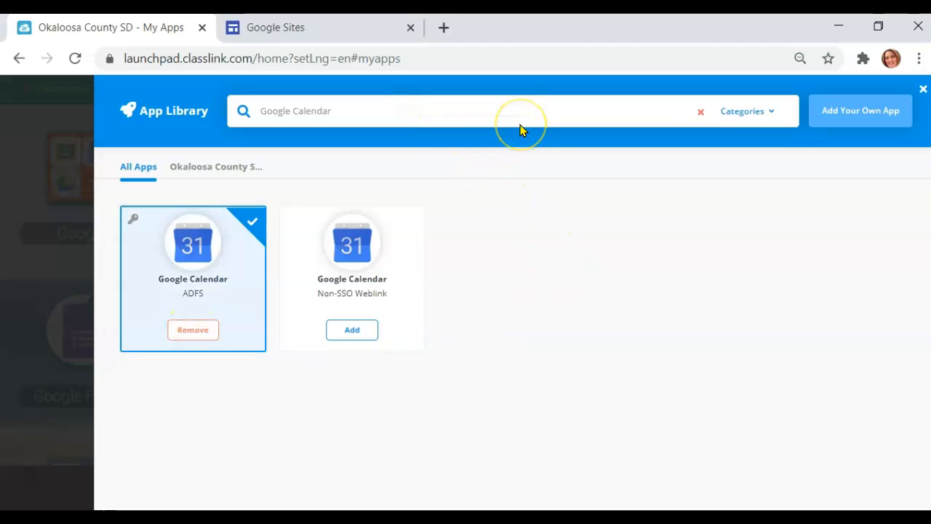
- Close the App Library and move Google Calendar into the Google folder in edit mode, leaving edit mode when done
left_click(921, 89)
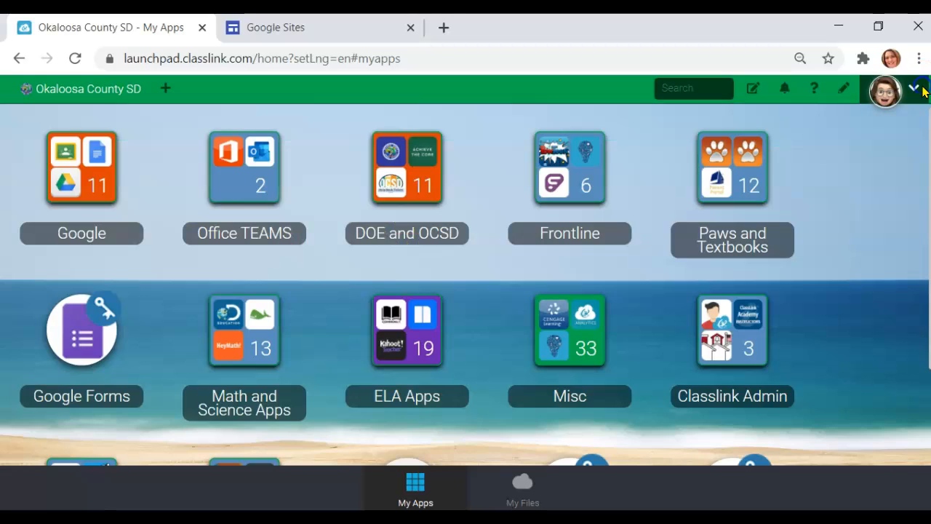
scroll(702, 320, "down", 2)
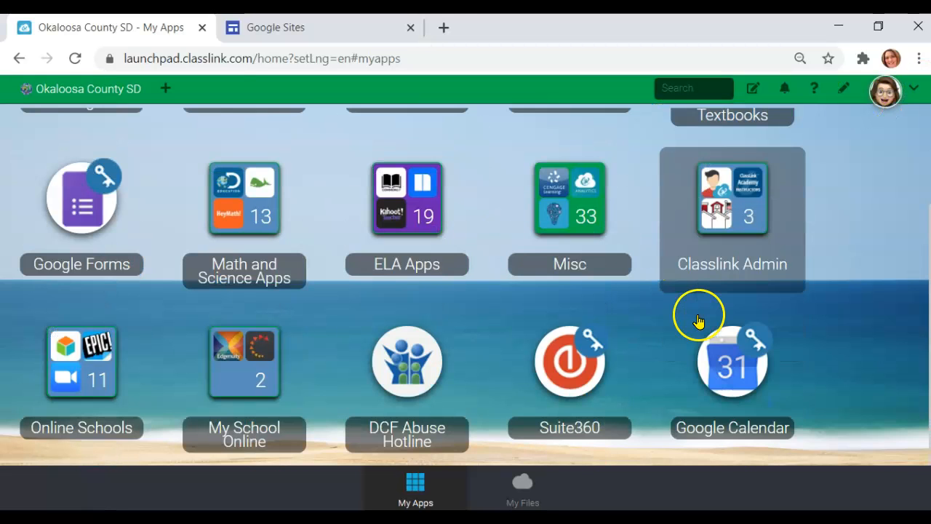
scroll(599, 277, "up", 2)
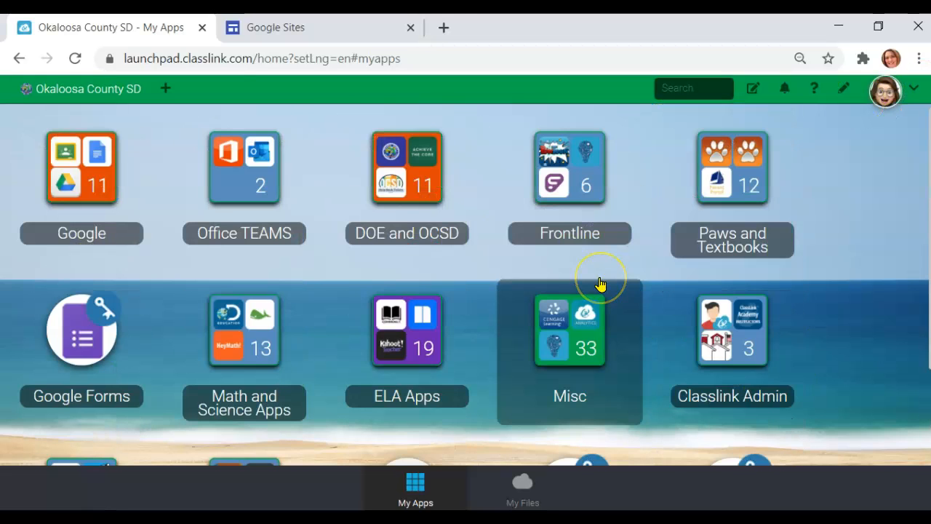
scroll(600, 284, "down", 2)
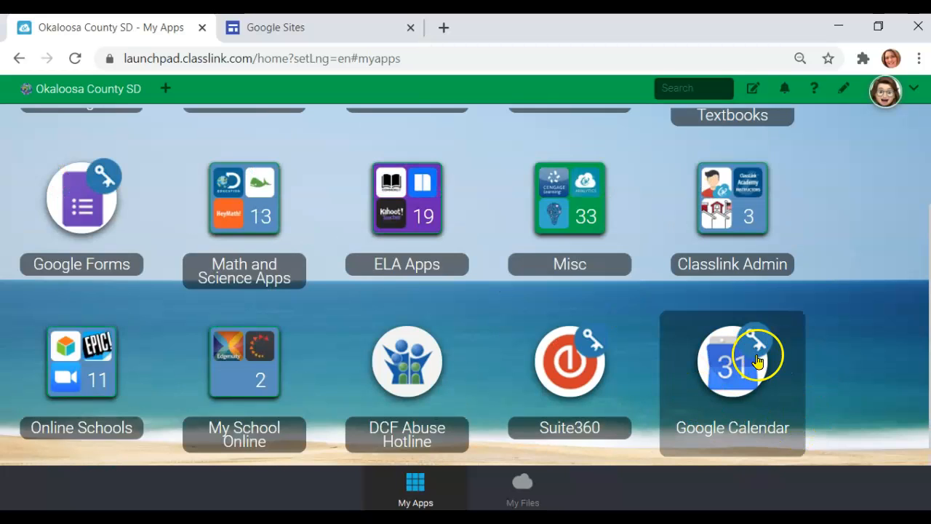
left_click(753, 88)
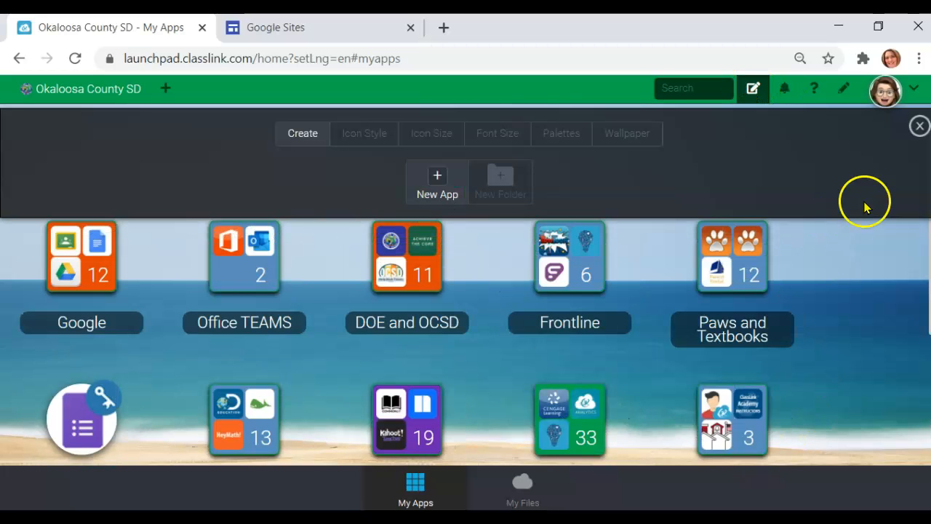
left_click(918, 124)
scroll(877, 280, "down", 2)
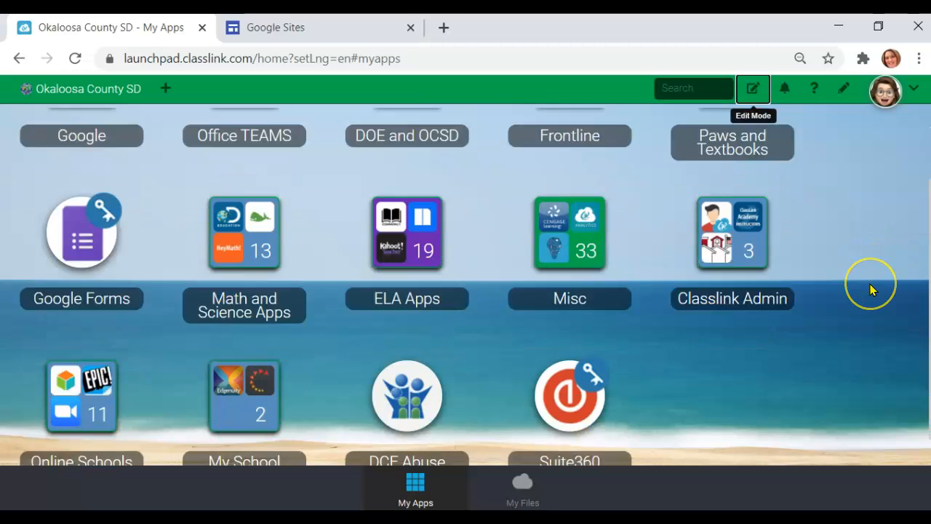
scroll(872, 290, "up", 2)
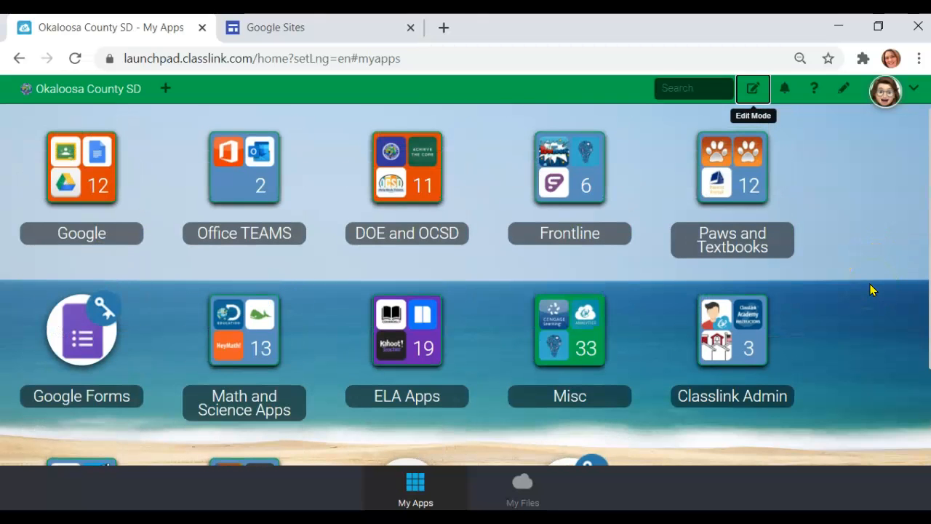
- Search My Apps for "calenda" and launch Google Calendar from the suggestion
left_click(670, 89)
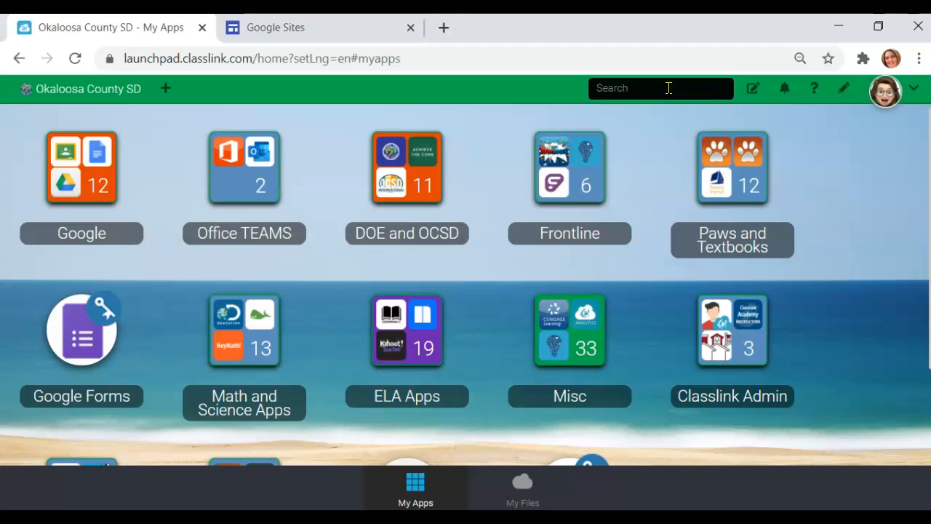
type("calenda")
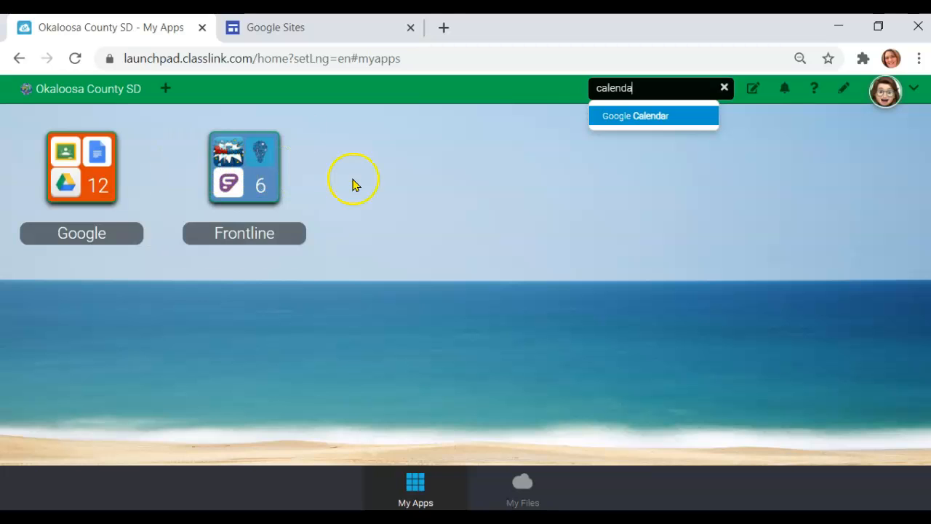
left_click(633, 120)
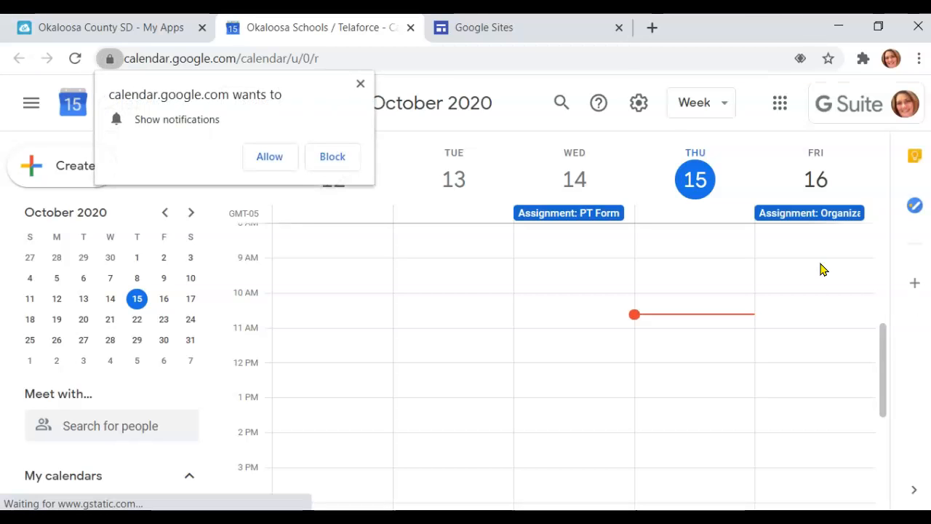
- Allow notifications from Google Calendar and close the Google Calendar and Google Sites tabs
left_click(279, 158)
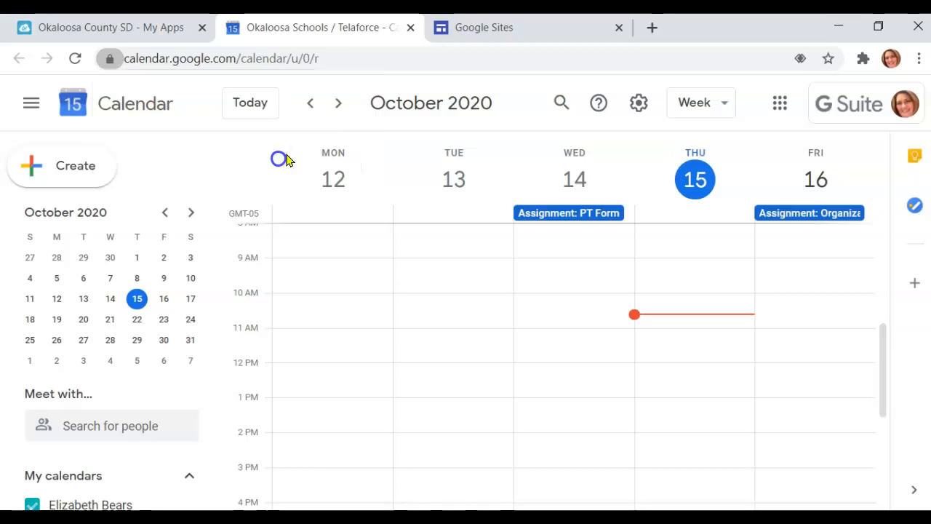
left_click(410, 28)
left_click(410, 27)
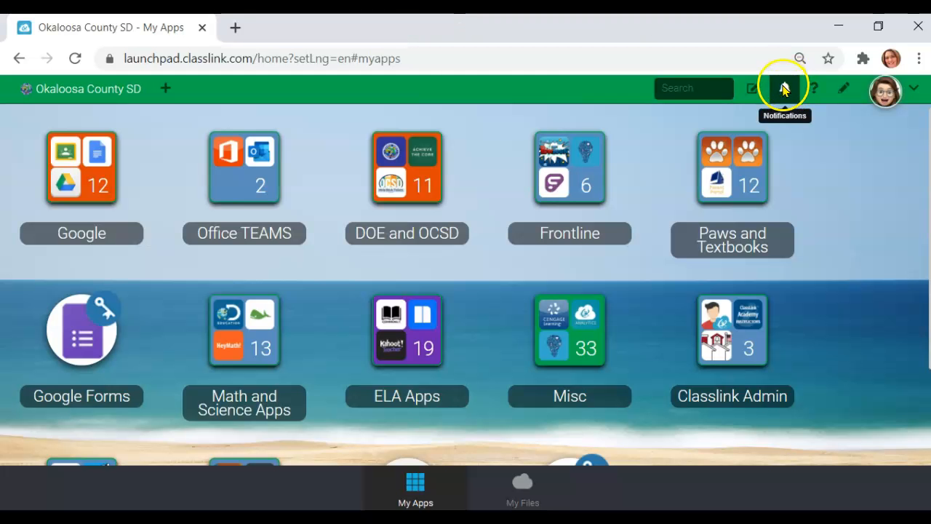
- Examine the ClassLink notifications list and the available help options, closing each one after viewing
left_click(784, 88)
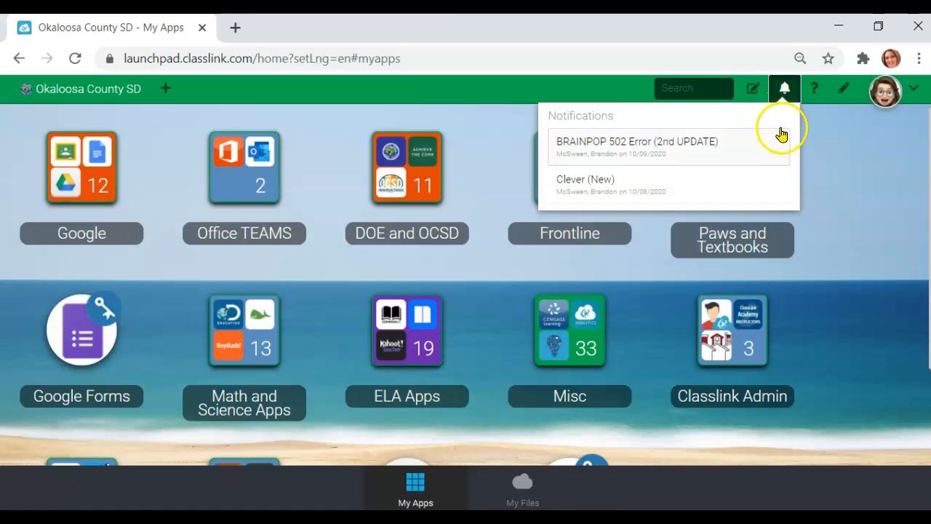
left_click(852, 146)
left_click(815, 89)
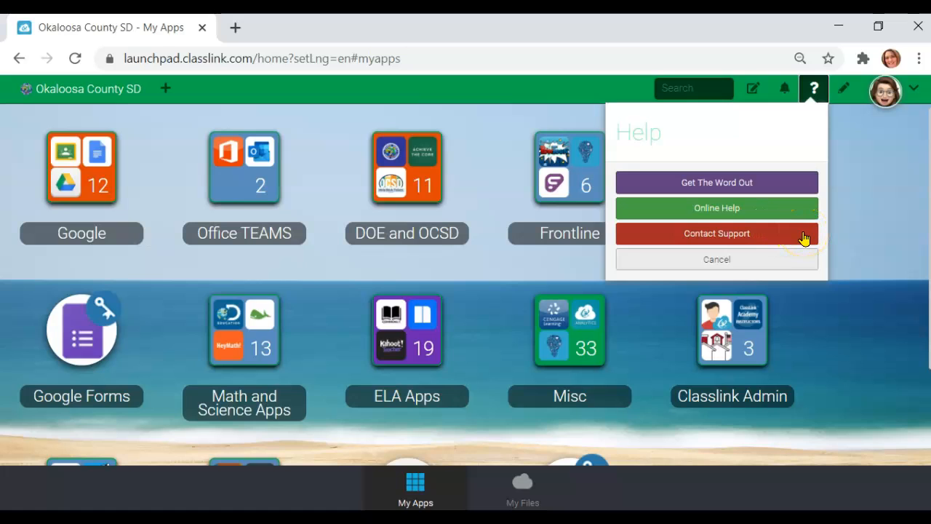
left_click(854, 210)
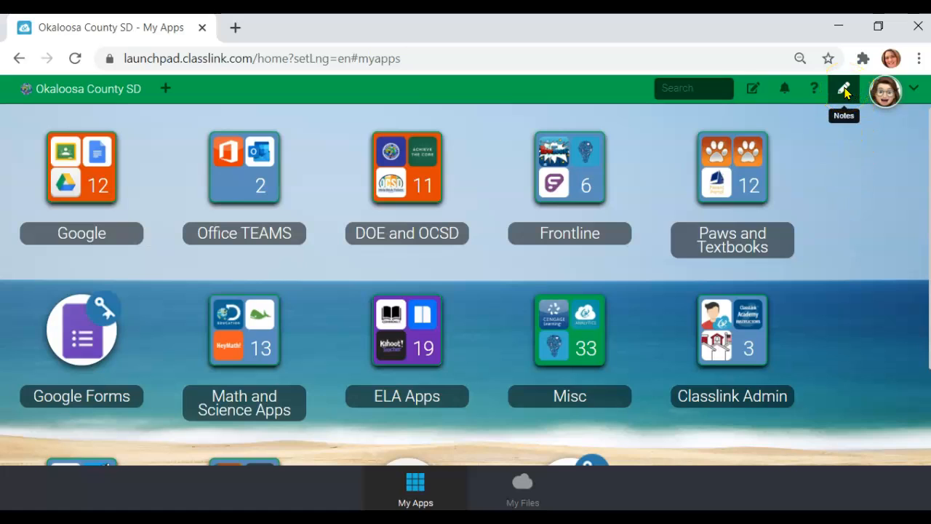
- Add the note "Homework in Math do page 20-22", delete it again and close the notes
left_click(845, 90)
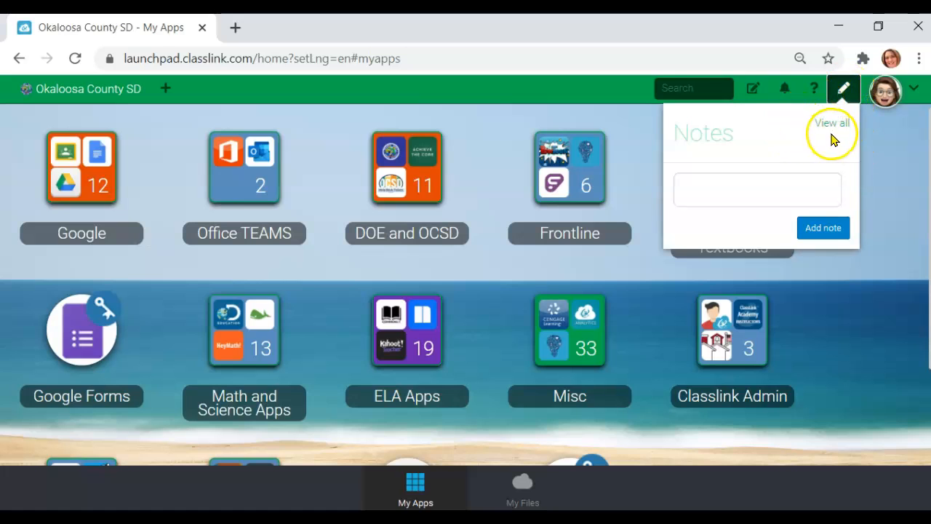
left_click(777, 184)
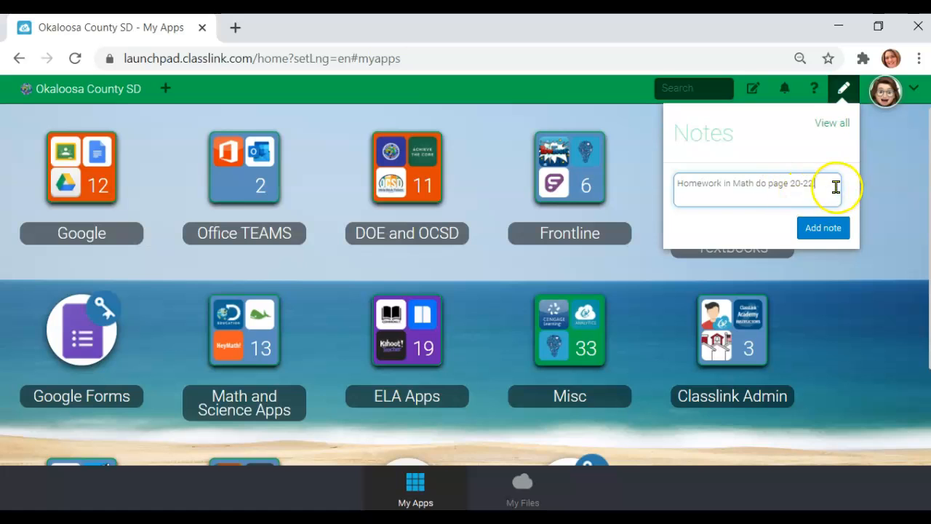
left_click(829, 228)
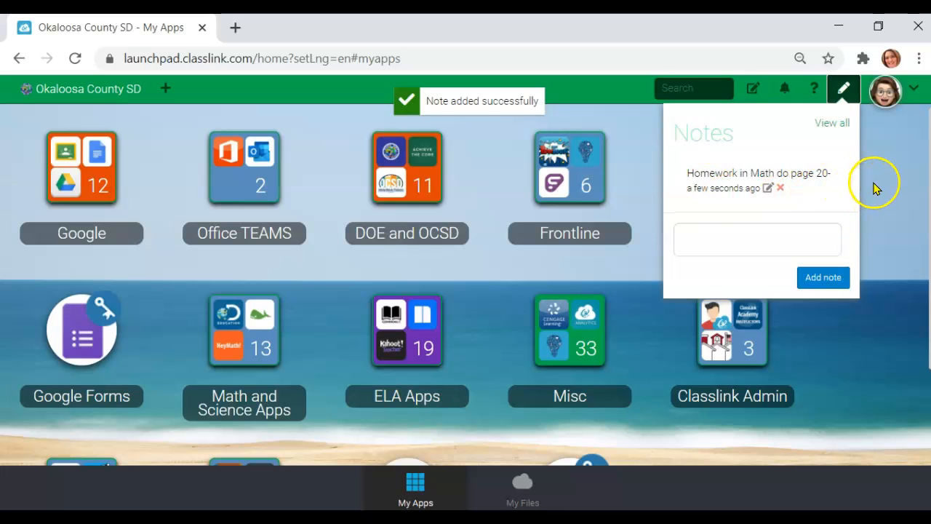
left_click(781, 188)
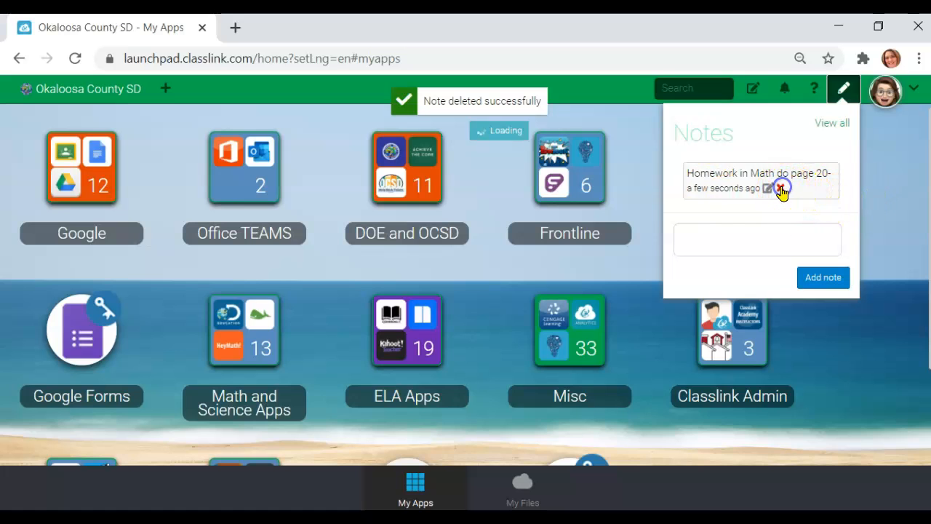
left_click(896, 142)
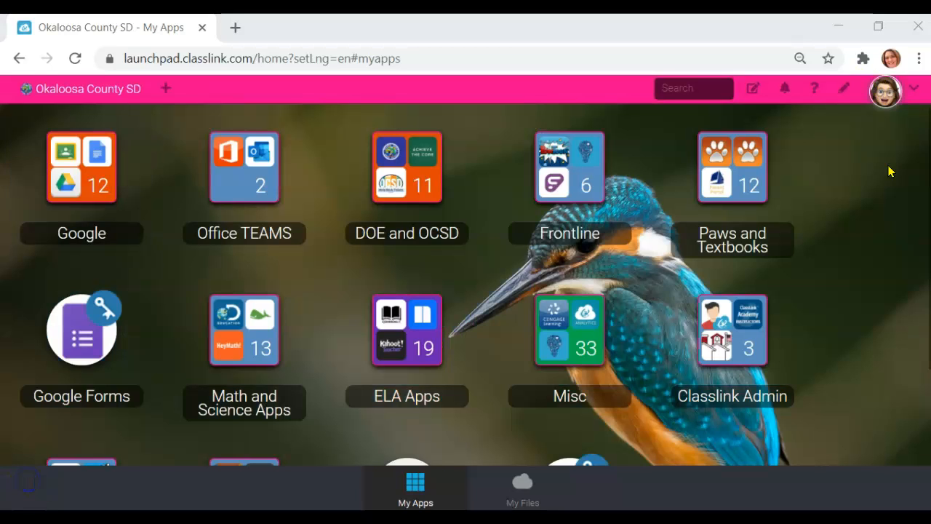
- Examine the sign-in options in My Profile, including the LDAP/Active Directory password update form, and close the profile without changes
left_click(915, 91)
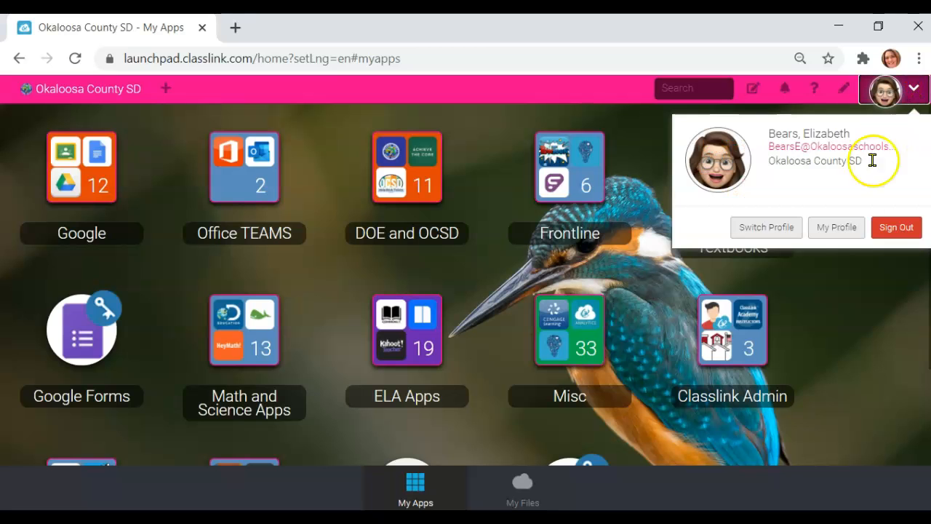
left_click(836, 228)
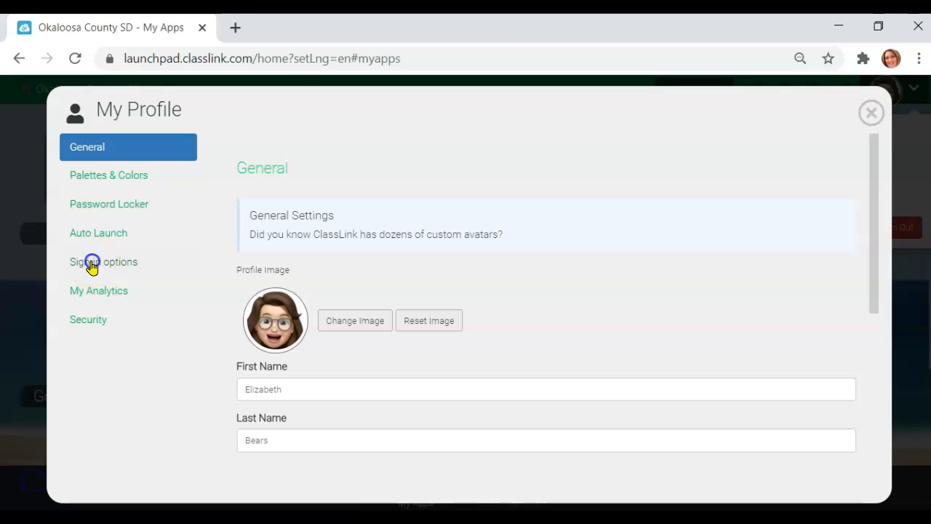
left_click(91, 264)
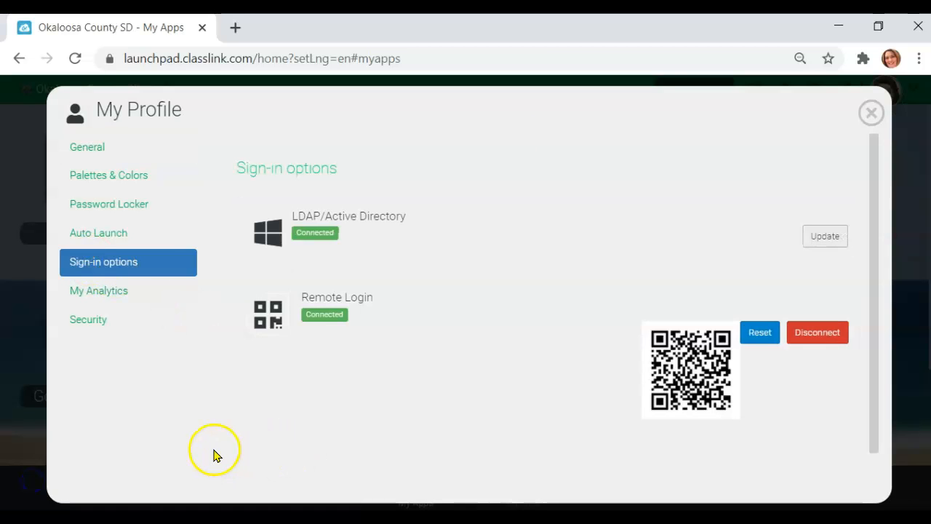
left_click(826, 238)
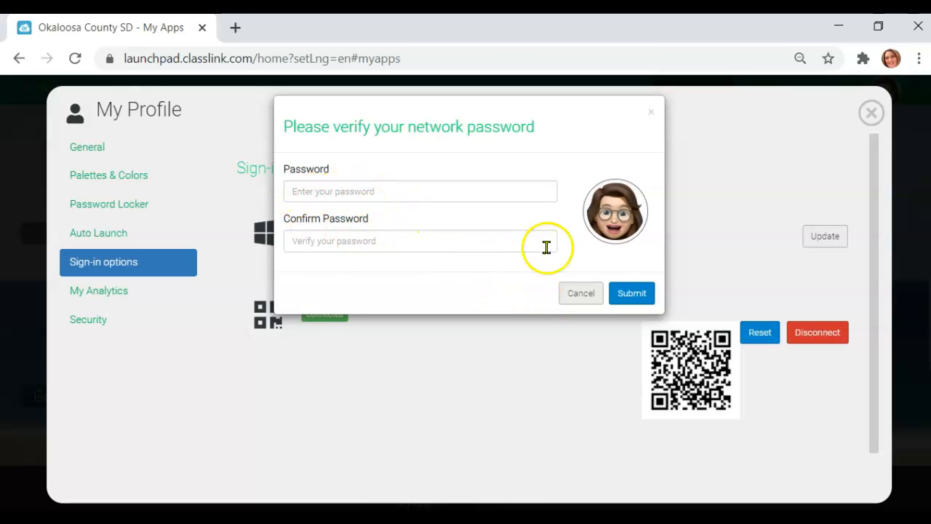
left_click(582, 295)
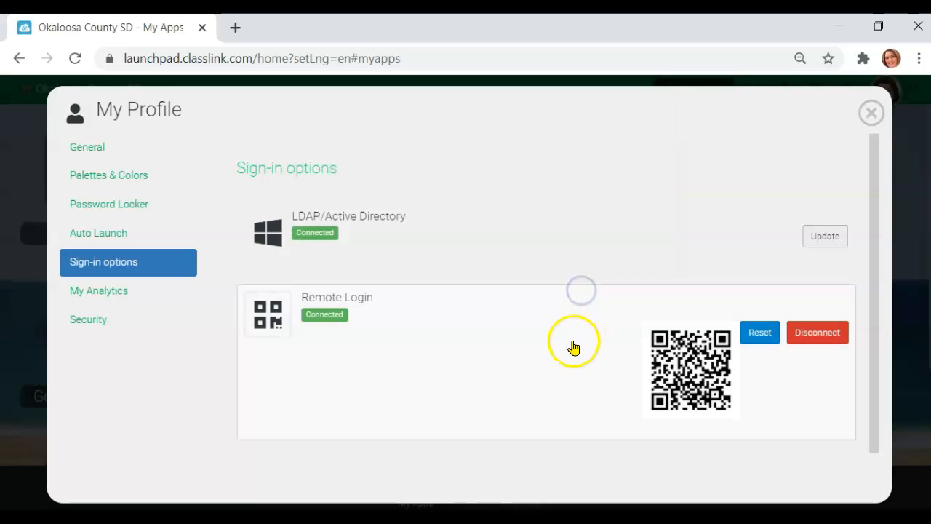
left_click(870, 112)
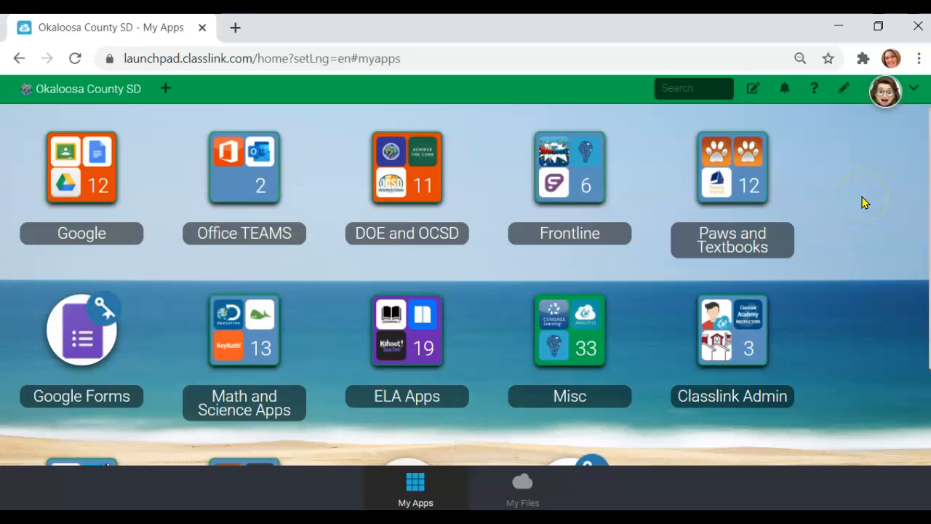
- Enter edit mode, try the square icon style for the apps and set the style back to circle
left_click(753, 89)
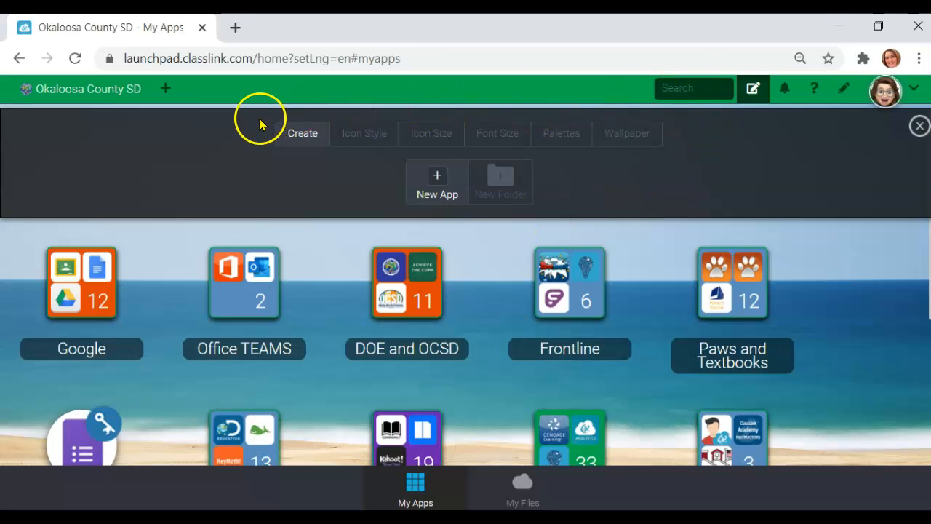
left_click(364, 135)
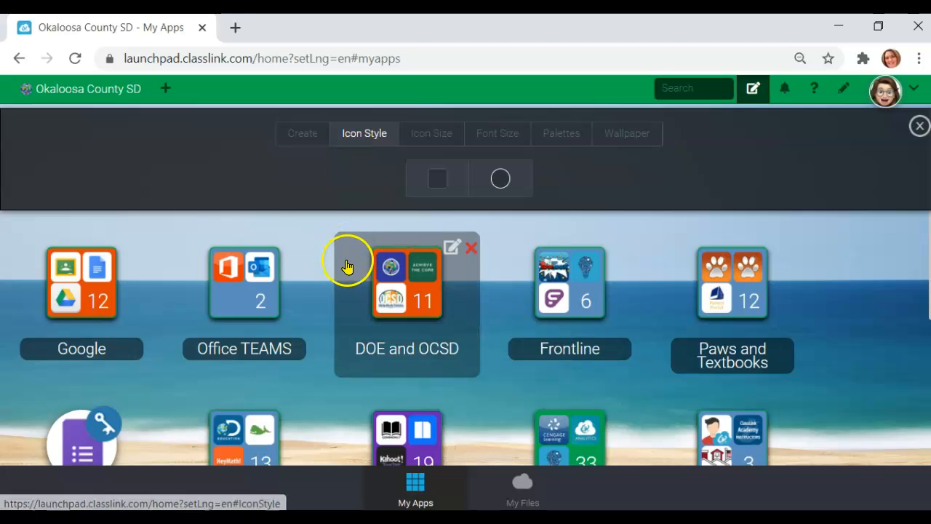
scroll(344, 262, "down", 1)
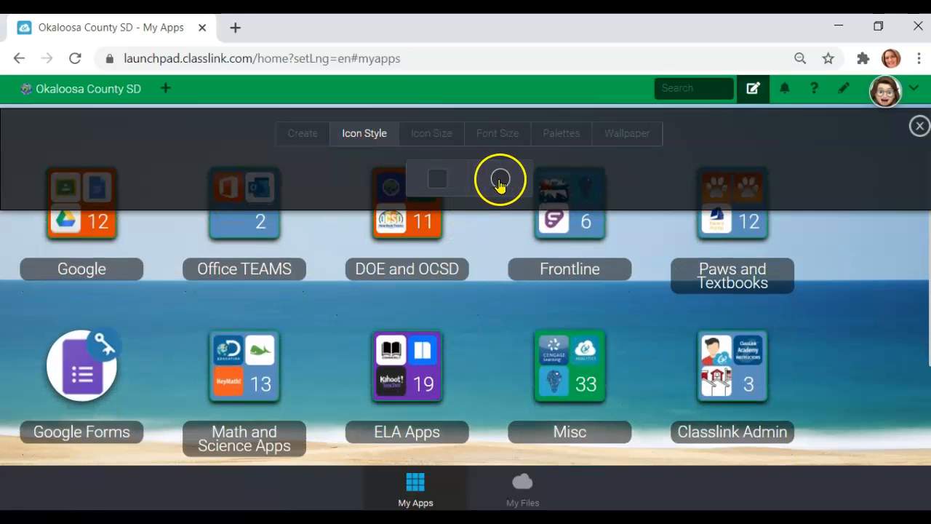
mouse_move(70, 362)
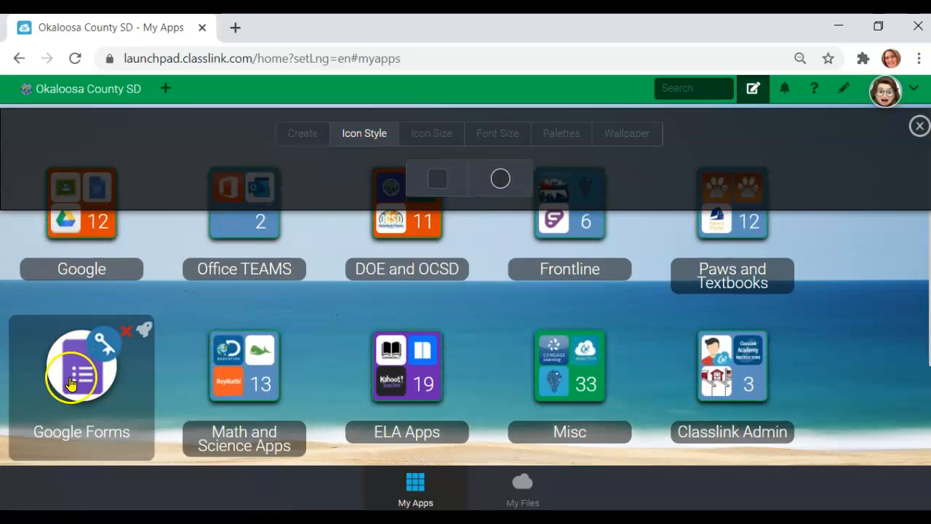
left_click(435, 179)
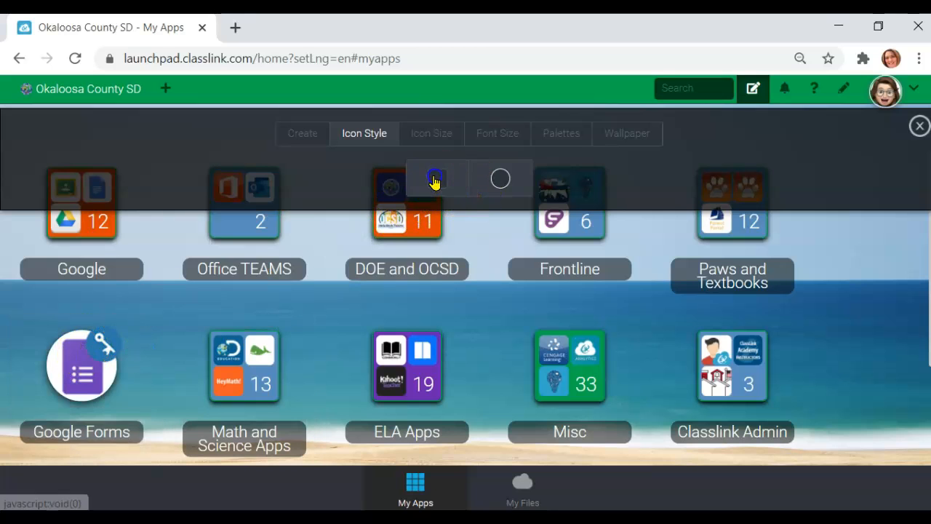
left_click(500, 180)
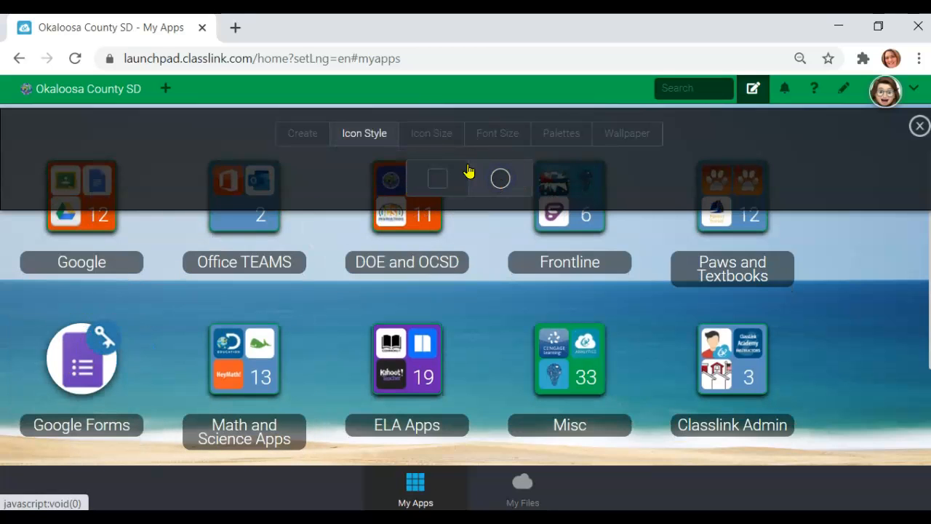
- Try the smallest icon size on the My Apps page and set the icons back to the largest size
left_click(432, 132)
left_click(471, 184)
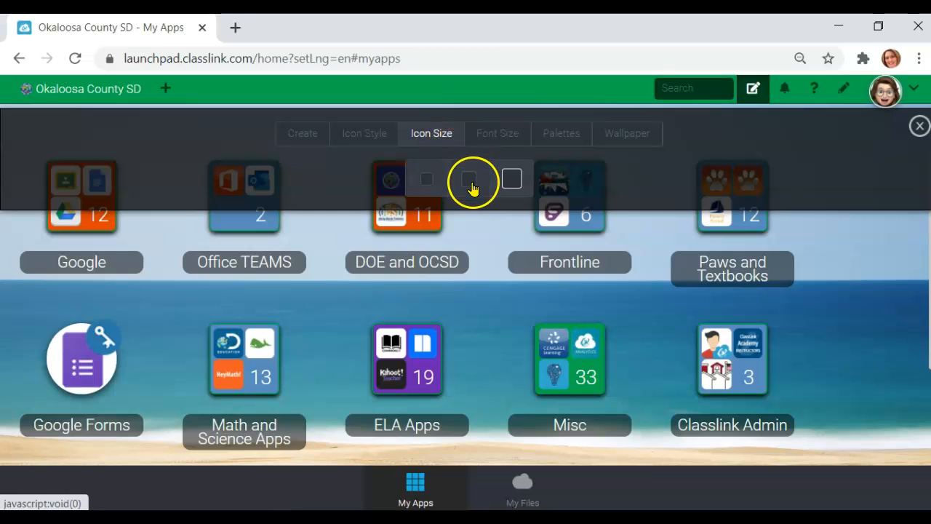
left_click(426, 180)
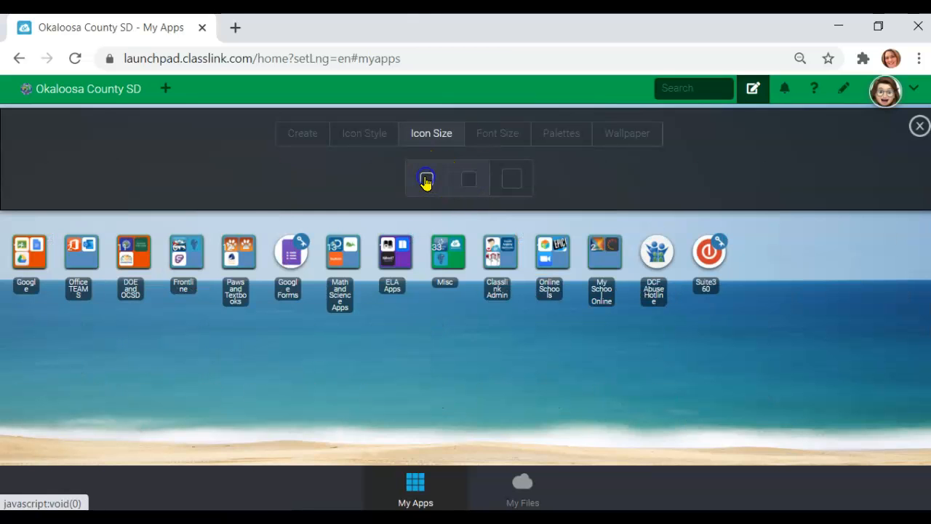
left_click(511, 179)
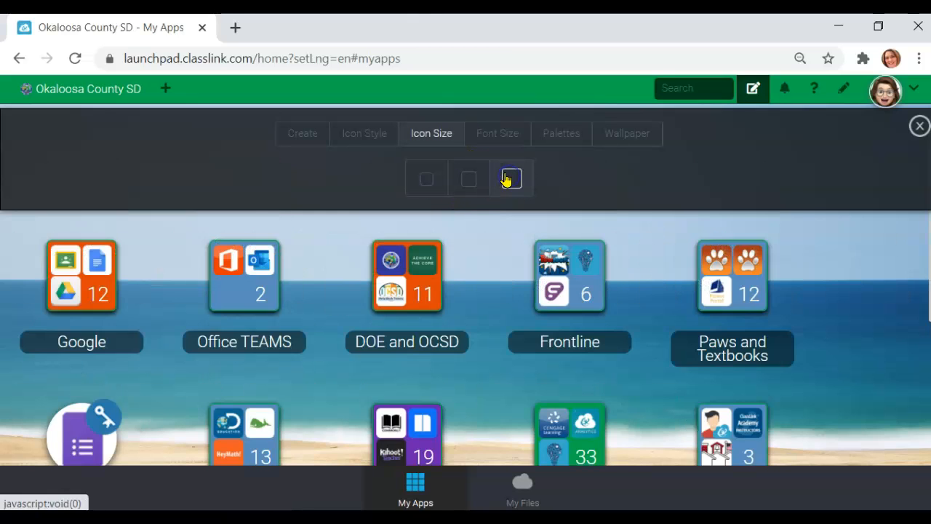
- Try the medium and smallest font sizes for the My Apps labels and set the font to the largest size
left_click(498, 134)
left_click(470, 178)
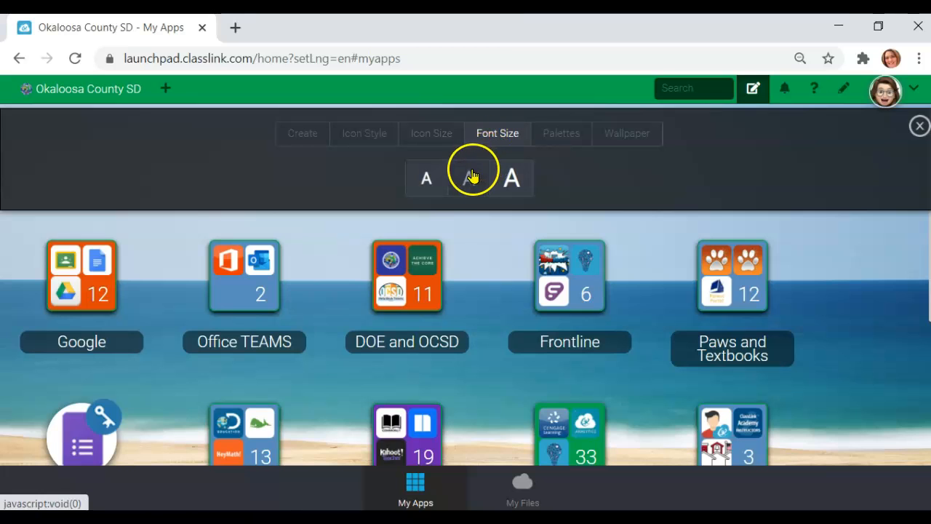
left_click(426, 181)
left_click(512, 179)
- Change the page's color palette to bright pink and check the folder borders in the new color
left_click(568, 141)
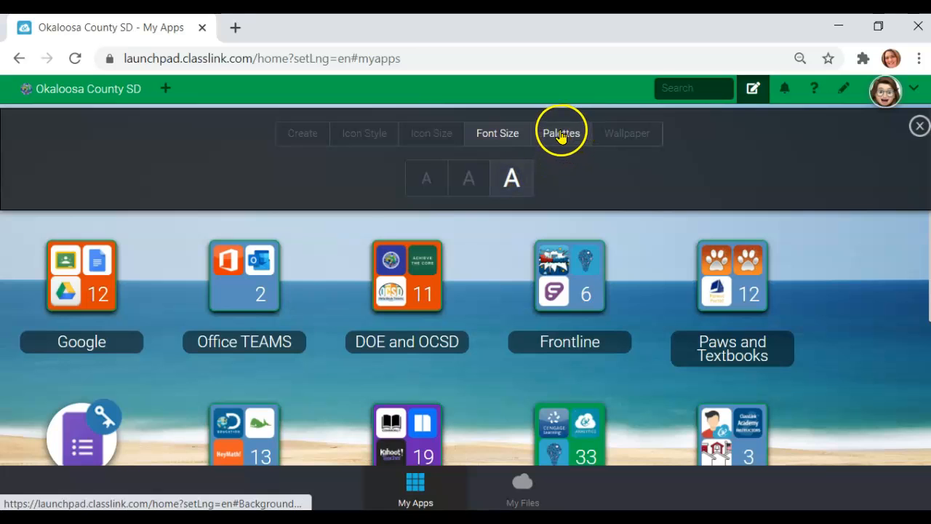
left_click(563, 138)
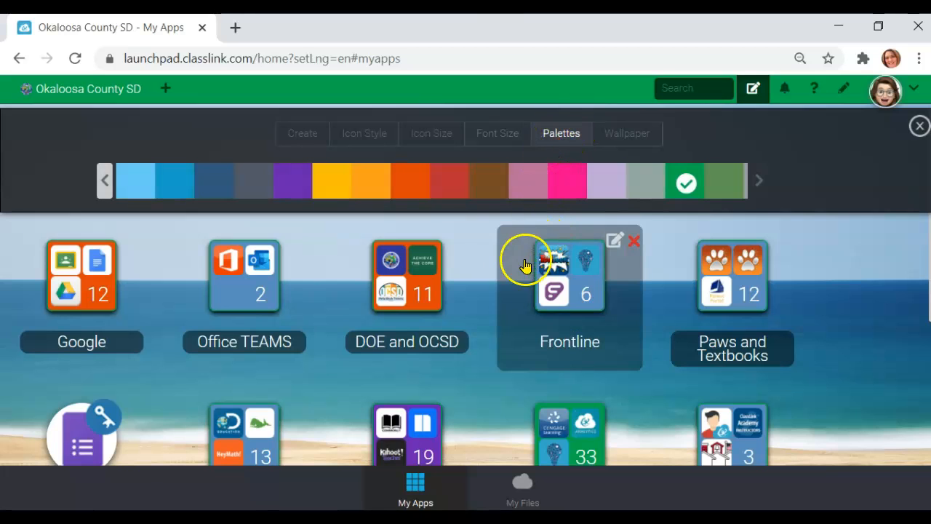
left_click(557, 190)
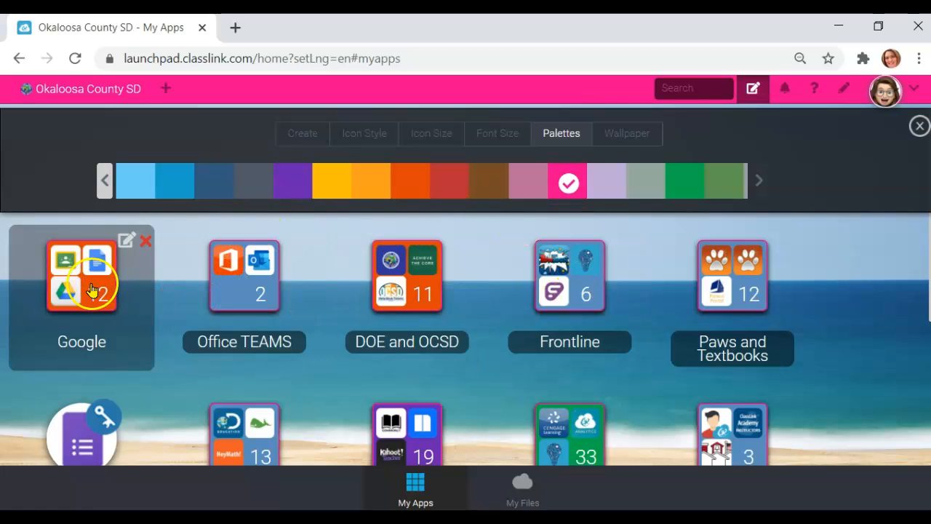
scroll(183, 410, "down", 2)
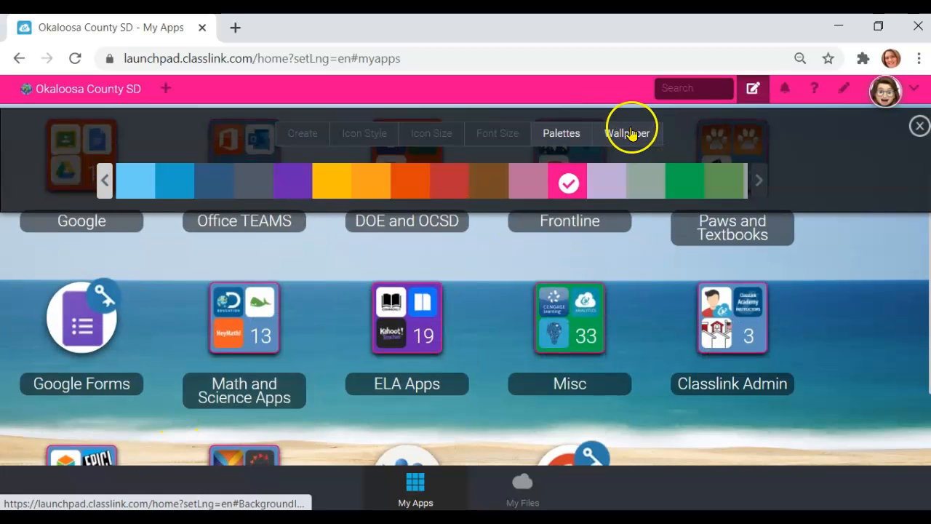
- Browse the available wallpapers, set the kingfisher bird photo as the page background and leave edit mode
left_click(624, 137)
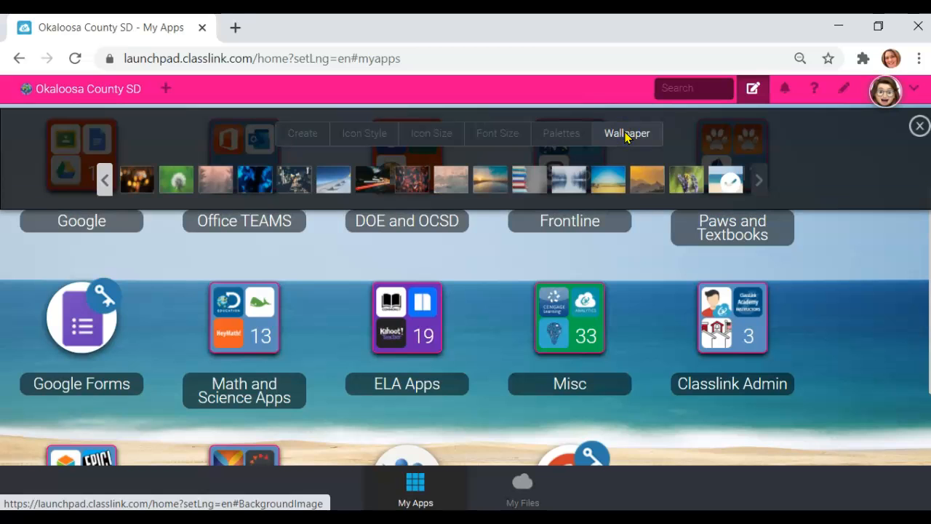
left_click(757, 182)
left_click(757, 182)
left_click(757, 181)
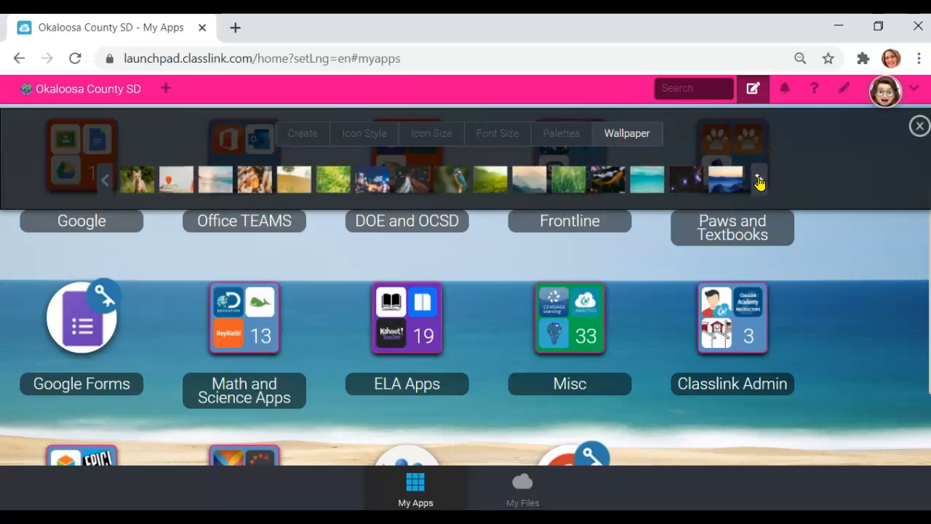
left_click(454, 179)
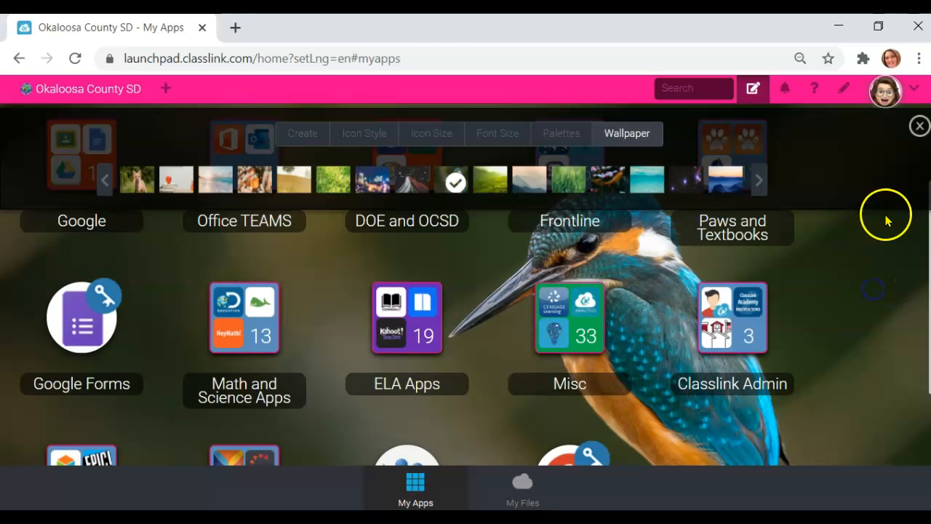
left_click(918, 125)
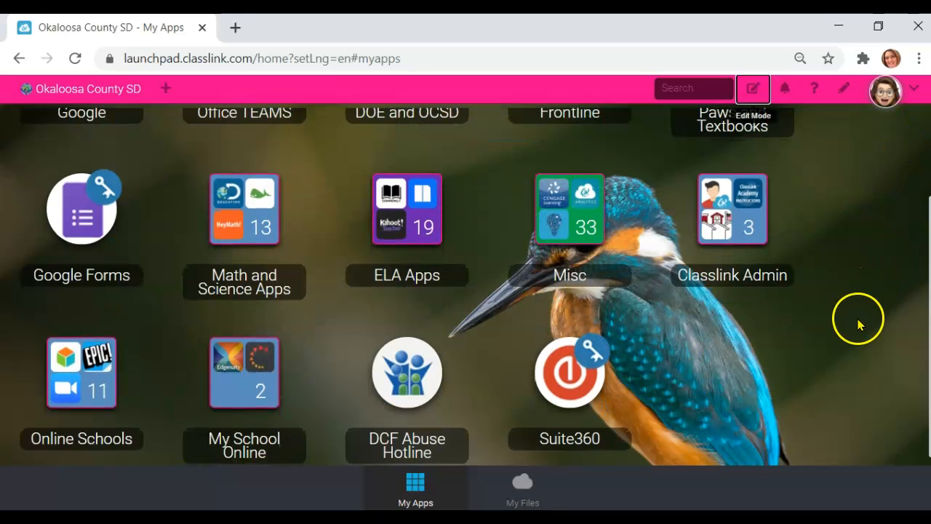
- Review the search field, the Help options and the Notes area on the restyled My Apps page
scroll(847, 334, "up", 2)
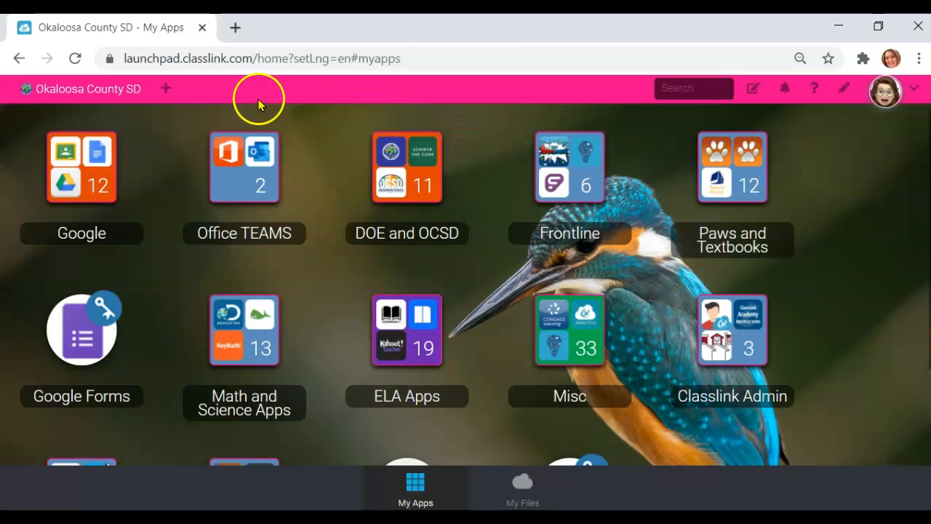
left_click(665, 87)
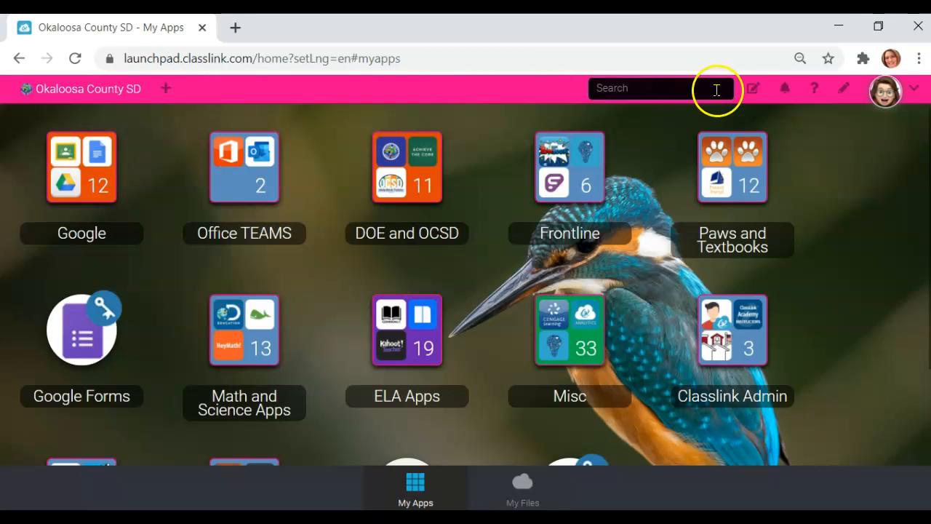
left_click(813, 90)
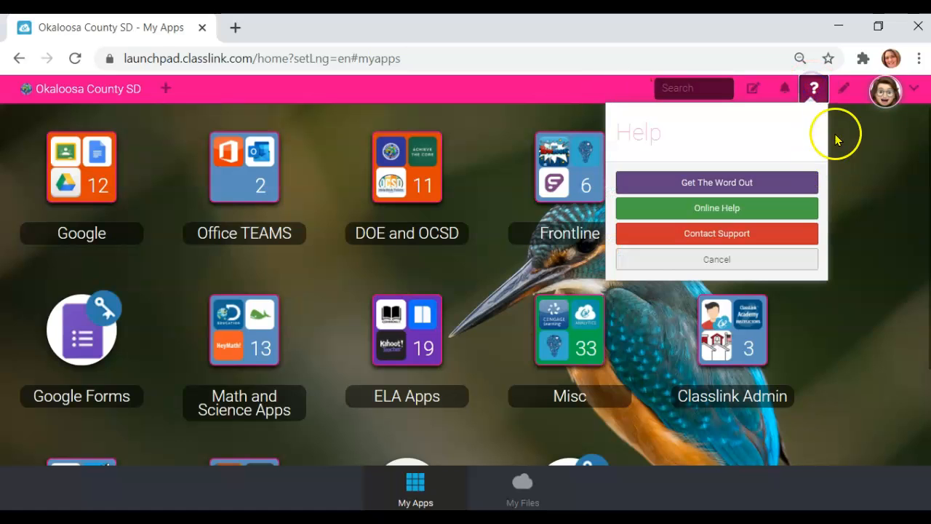
left_click(842, 89)
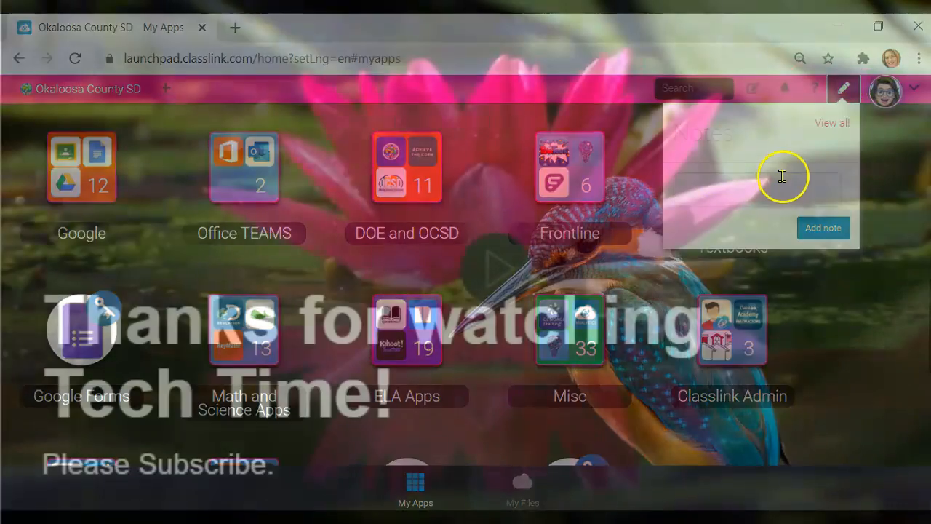